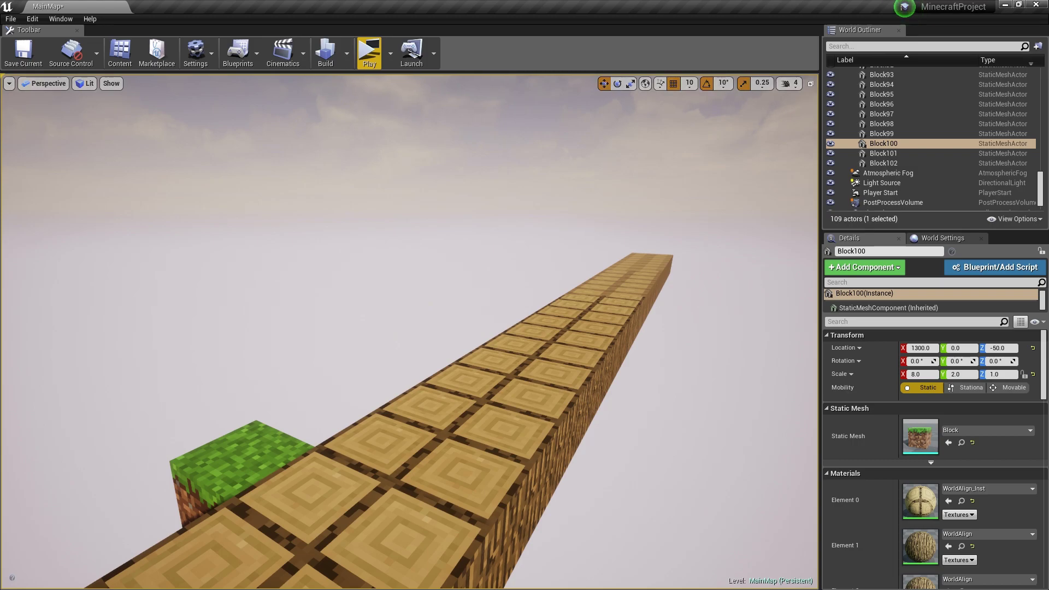
Step: Look around the level, examining the log-textured walkway, the tree island and the floating grass blocks
{"action": "right_click_drag", "start_coordinate": [398, 345], "coordinate": [338, 326]}
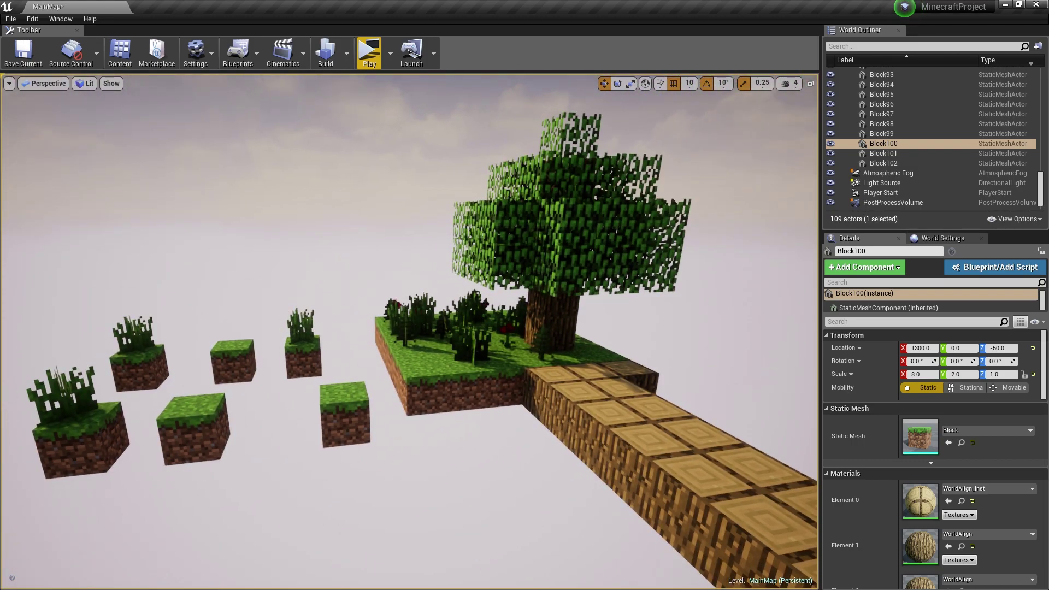
{"action": "right_click_drag", "start_coordinate": [409, 328], "coordinate": [410, 328]}
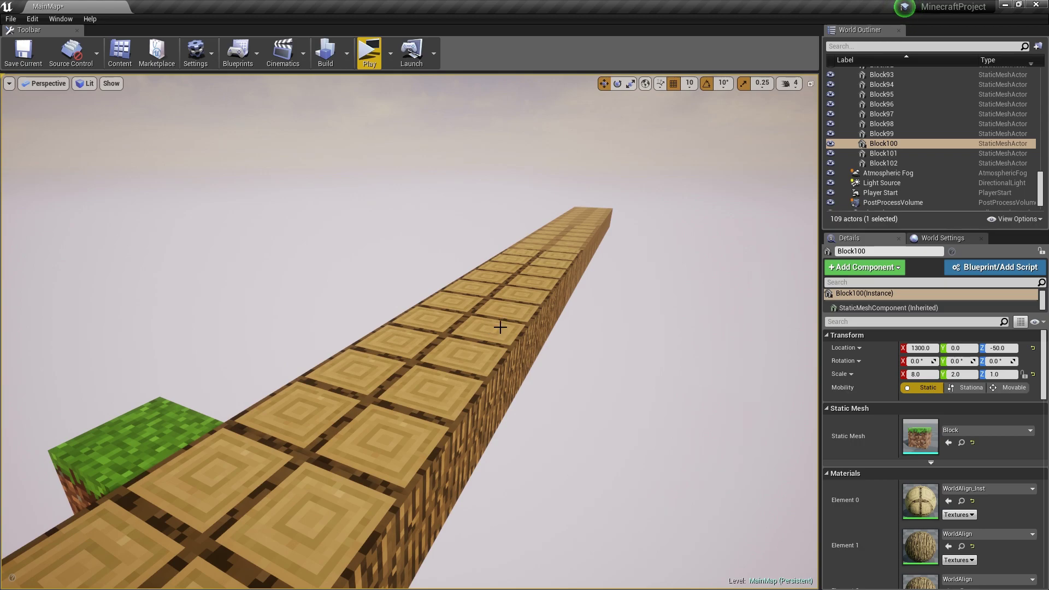
{"action": "right_click_drag", "start_coordinate": [487, 329], "coordinate": [389, 414]}
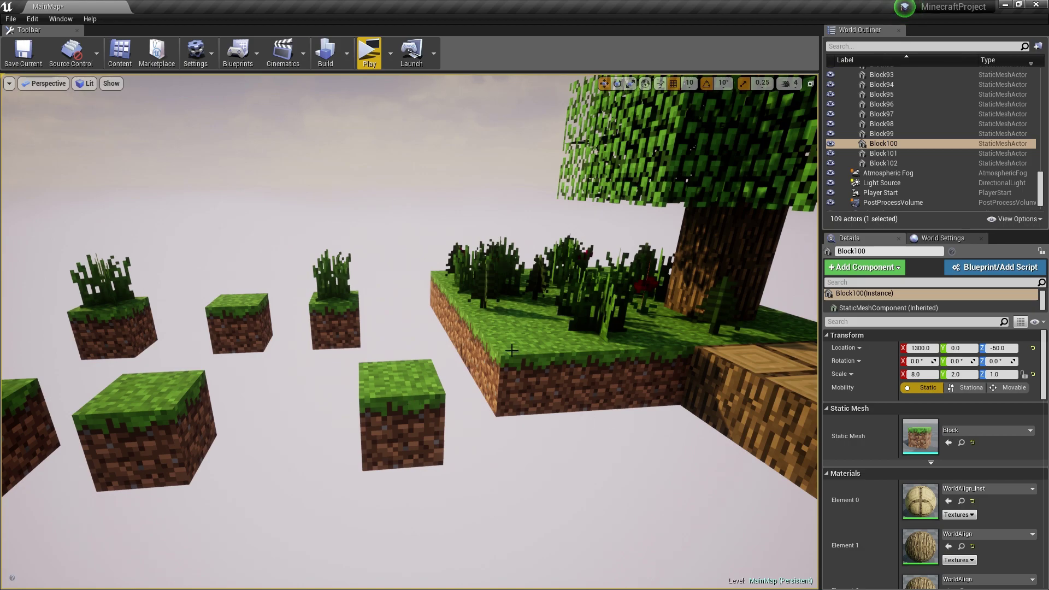
{"action": "right_click_drag", "start_coordinate": [512, 351], "coordinate": [337, 324]}
{"action": "right_click_drag", "start_coordinate": [482, 373], "coordinate": [683, 365]}
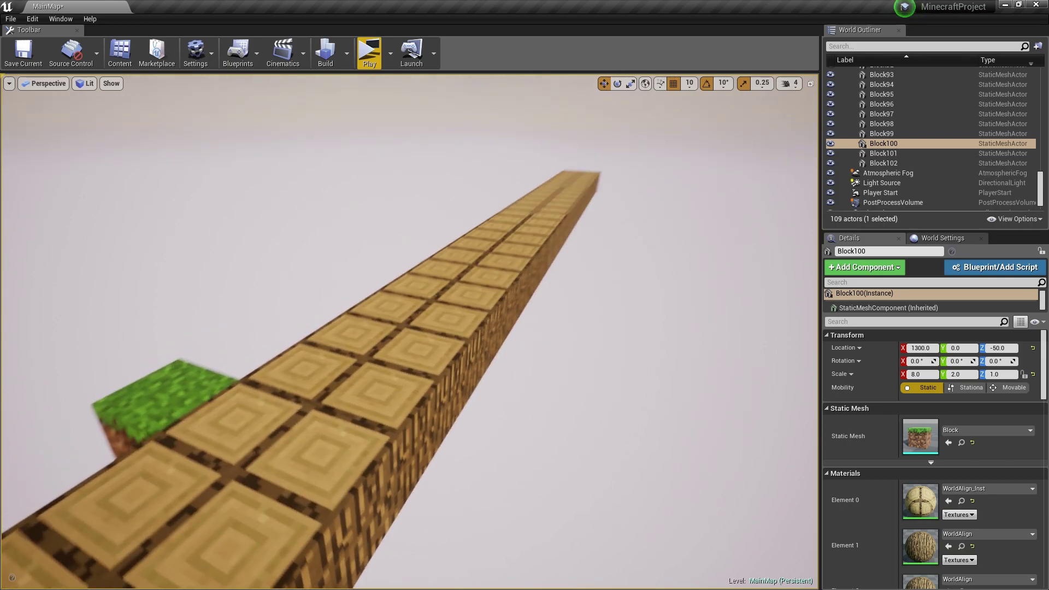
{"action": "right_click_drag", "start_coordinate": [333, 303], "coordinate": [325, 301]}
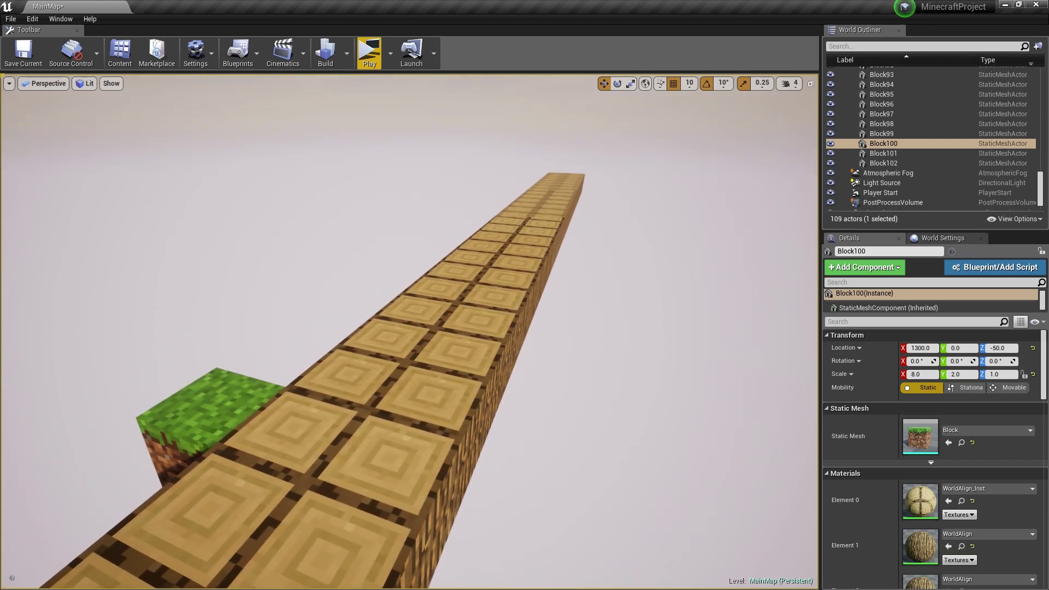
{"action": "key", "text": "g"}
{"action": "right_click_drag", "start_coordinate": [472, 358], "coordinate": [467, 321]}
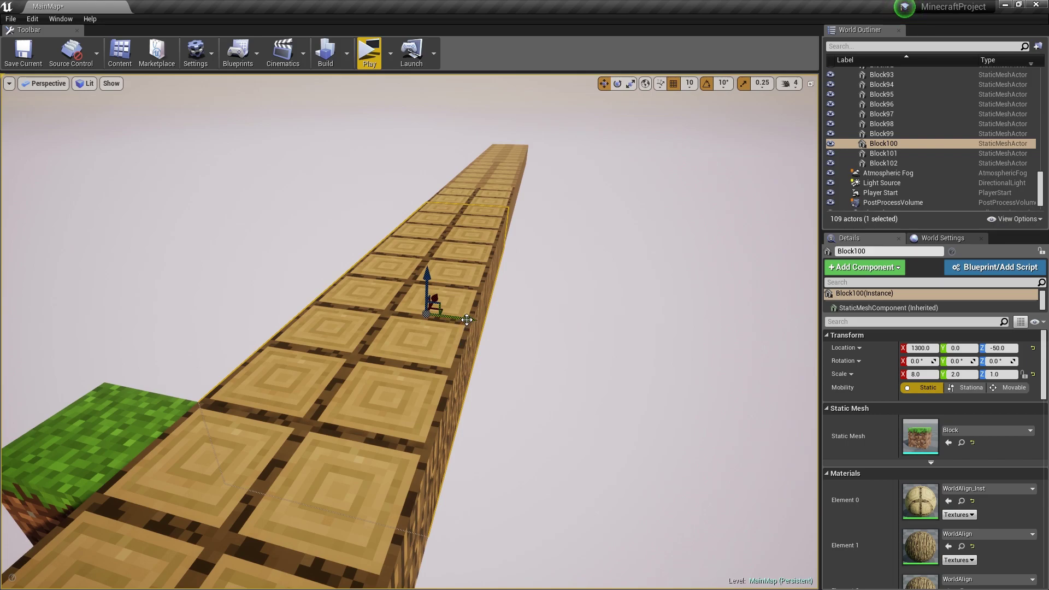
{"action": "mouse_move", "coordinate": [467, 319]}
{"action": "left_mouse_down"}
{"action": "mouse_move", "coordinate": [552, 326]}
{"action": "mouse_move", "coordinate": [462, 311]}
{"action": "left_mouse_up"}
{"action": "left_click_drag", "start_coordinate": [427, 275], "coordinate": [440, 311]}
{"action": "key", "text": "ctrl+z"}
{"action": "key", "text": "f"}
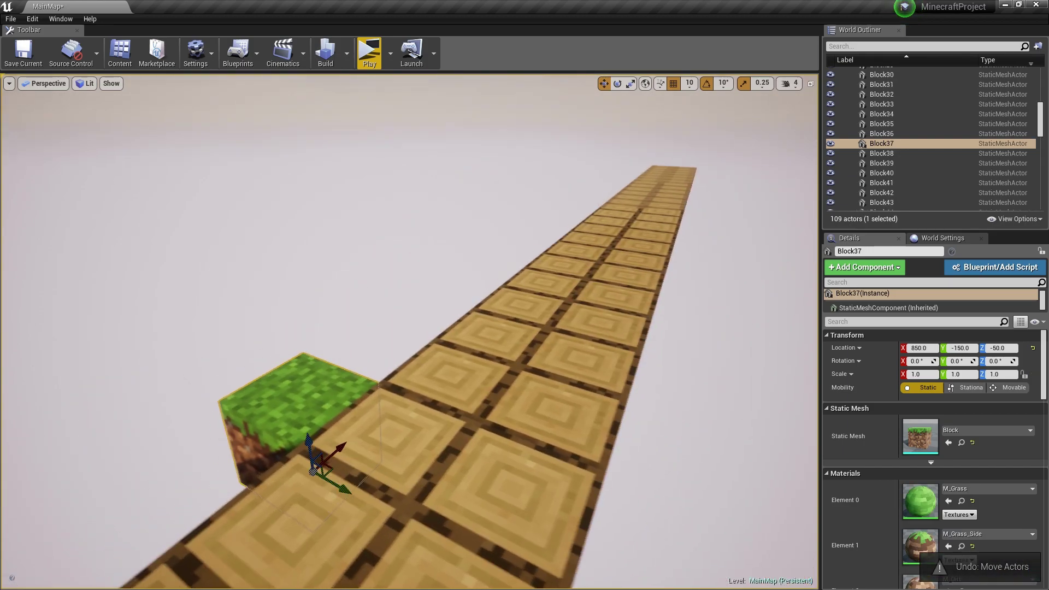
Step: Set the X scale of the log-textured walkway segment Block100 to 4.0
{"action": "left_click_drag", "start_coordinate": [412, 396], "coordinate": [428, 351]}
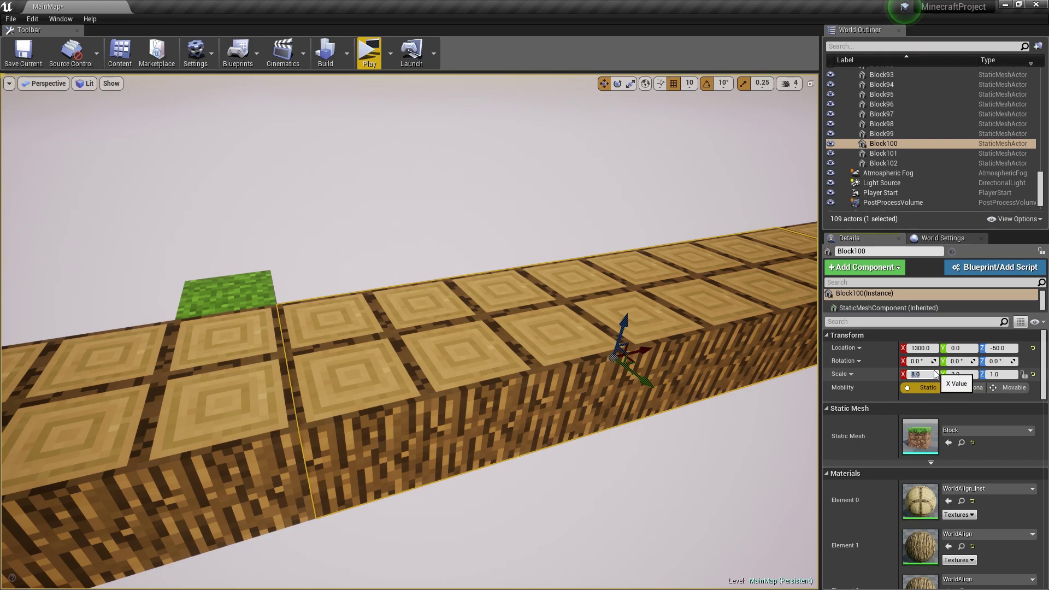
{"action": "key", "text": "Return"}
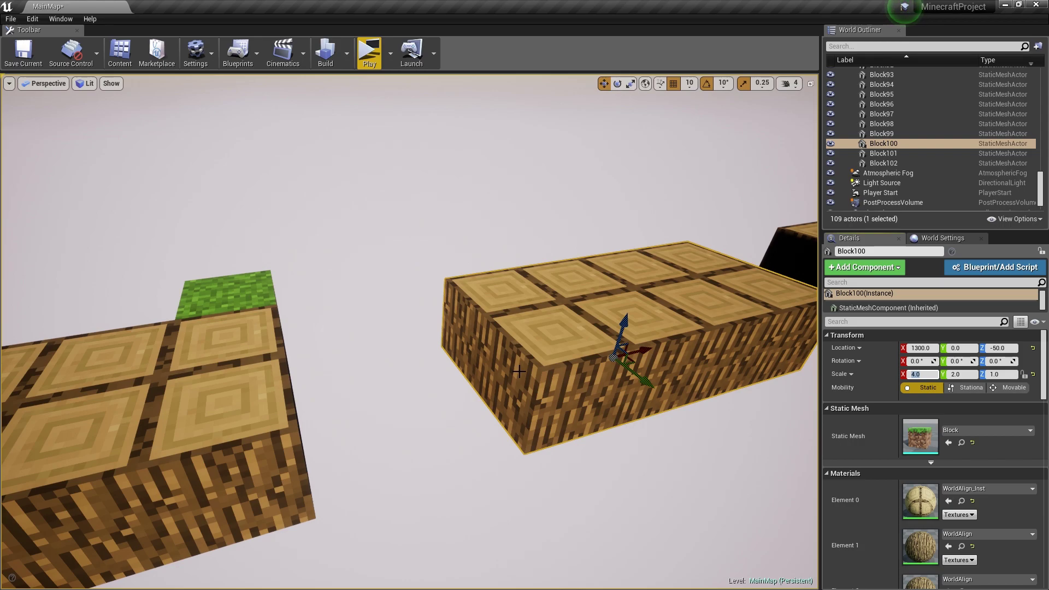
Step: Examine the rescaled log segment up close to check how its top and side textures tile
{"action": "key", "text": "w"}
{"action": "mouse_move", "coordinate": [519, 371]}
{"action": "right_mouse_down"}
{"action": "mouse_move", "coordinate": [519, 388]}
{"action": "mouse_move", "coordinate": [404, 369]}
{"action": "mouse_move", "coordinate": [664, 399]}
{"action": "mouse_move", "coordinate": [524, 383]}
{"action": "right_mouse_up"}
{"action": "key", "text": "d"}
{"action": "key", "text": "a"}
{"action": "key", "text": "a"}
{"action": "key", "text": "d"}
{"action": "key", "text": "a"}
{"action": "key", "text": "s"}
{"action": "key", "text": "d"}
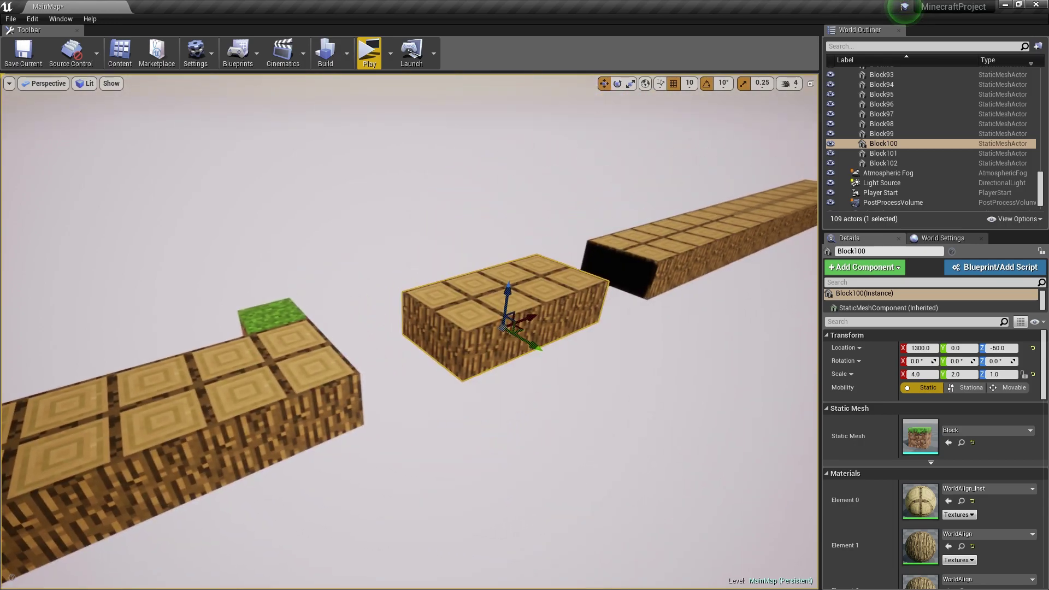
{"action": "right_click_drag", "start_coordinate": [607, 437], "coordinate": [526, 373]}
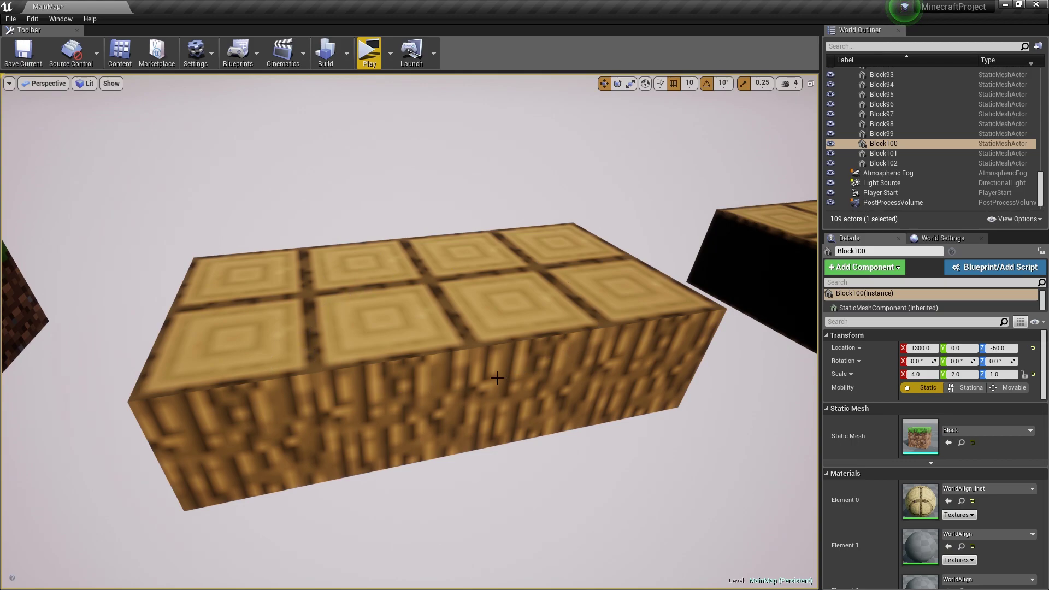
{"action": "right_click_drag", "start_coordinate": [380, 337], "coordinate": [399, 408]}
{"action": "key", "text": "a"}
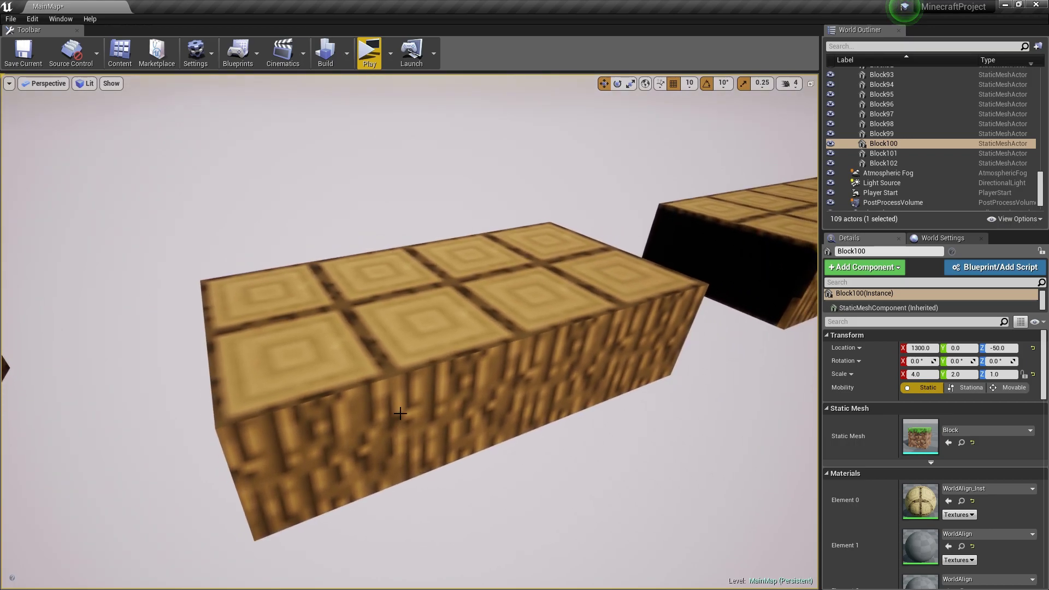
{"action": "key", "text": "g"}
{"action": "mouse_move", "coordinate": [513, 354]}
{"action": "right_mouse_down"}
{"action": "mouse_move", "coordinate": [489, 354]}
{"action": "mouse_move", "coordinate": [510, 347]}
{"action": "right_mouse_up"}
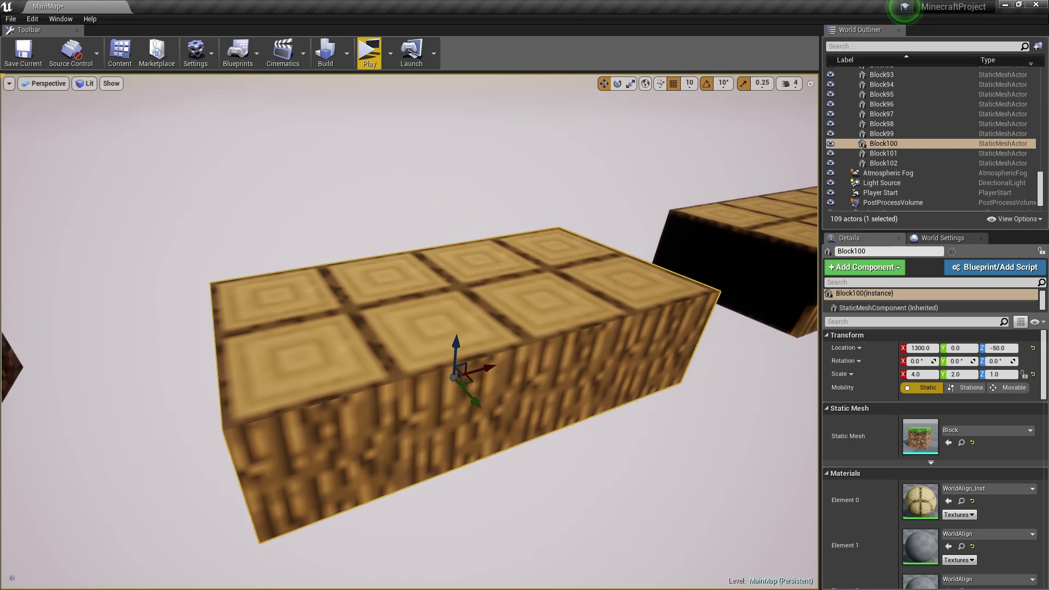
Step: Move the grass block beside the walkway away from it along the Y axis to -360
{"action": "mouse_move", "coordinate": [417, 440]}
{"action": "right_mouse_down"}
{"action": "mouse_move", "coordinate": [383, 443]}
{"action": "mouse_move", "coordinate": [424, 426]}
{"action": "right_mouse_up"}
{"action": "key", "text": "s"}
{"action": "key", "text": "a"}
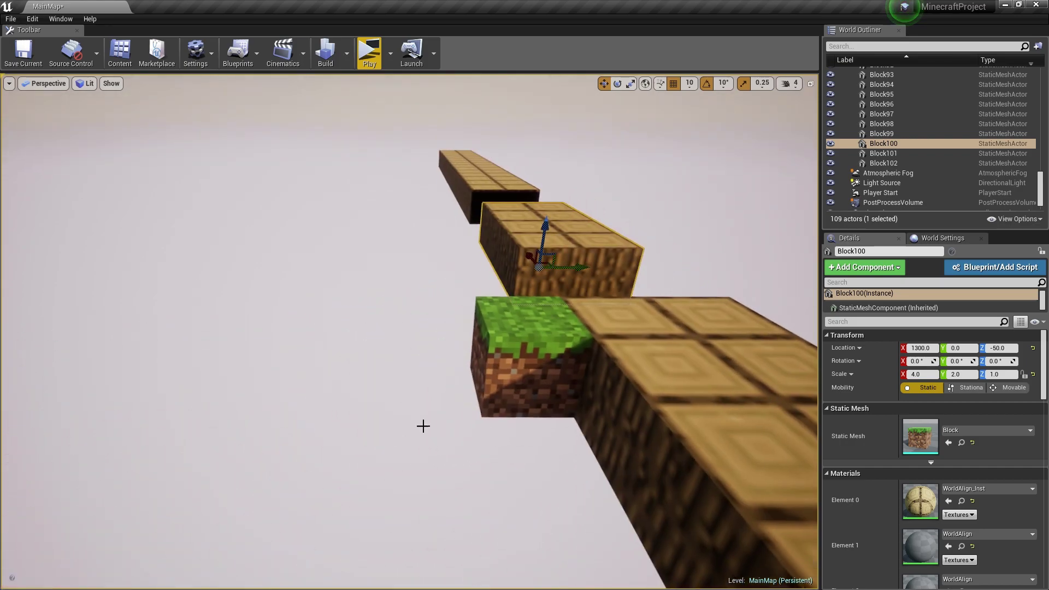
{"action": "left_click", "coordinate": [557, 391]}
{"action": "left_click_drag", "start_coordinate": [558, 391], "coordinate": [361, 391]}
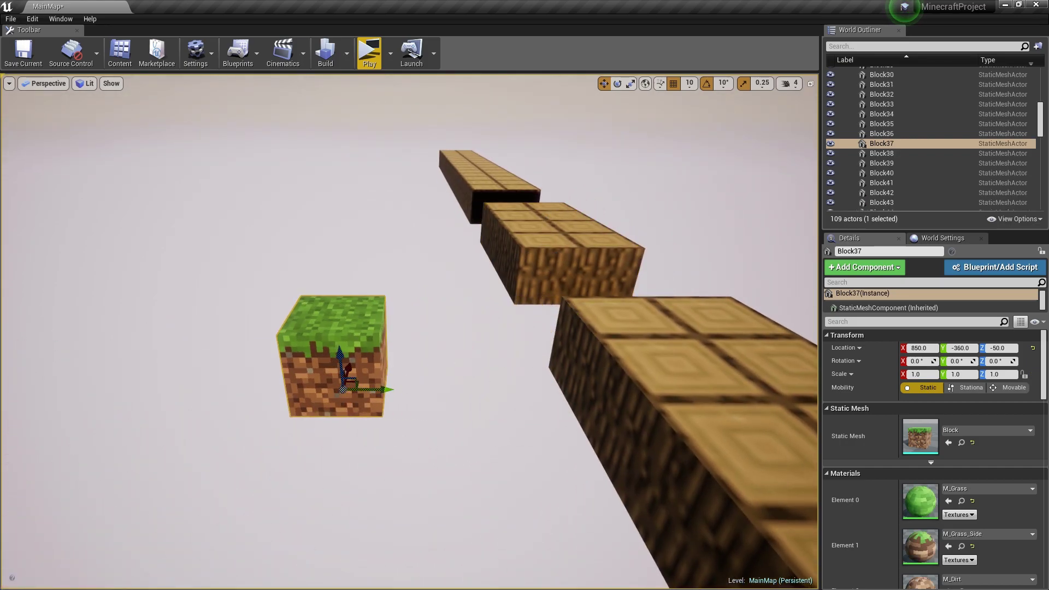
Step: Scale the grass block to 4.0 on X, Y and Z, and move it farther from the walkway to Y -440
{"action": "key", "text": "a"}
{"action": "mouse_move", "coordinate": [361, 391]}
{"action": "right_mouse_down"}
{"action": "mouse_move", "coordinate": [350, 391]}
{"action": "mouse_move", "coordinate": [361, 391]}
{"action": "mouse_move", "coordinate": [355, 399]}
{"action": "right_mouse_up"}
{"action": "key", "text": "d"}
{"action": "key", "text": "w"}
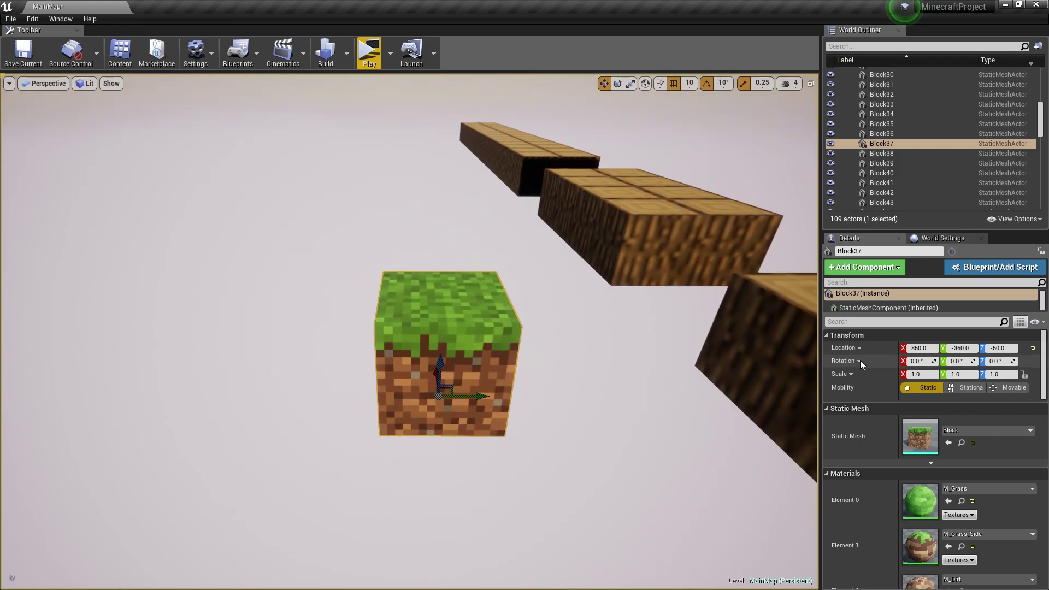
{"action": "left_click", "coordinate": [919, 374]}
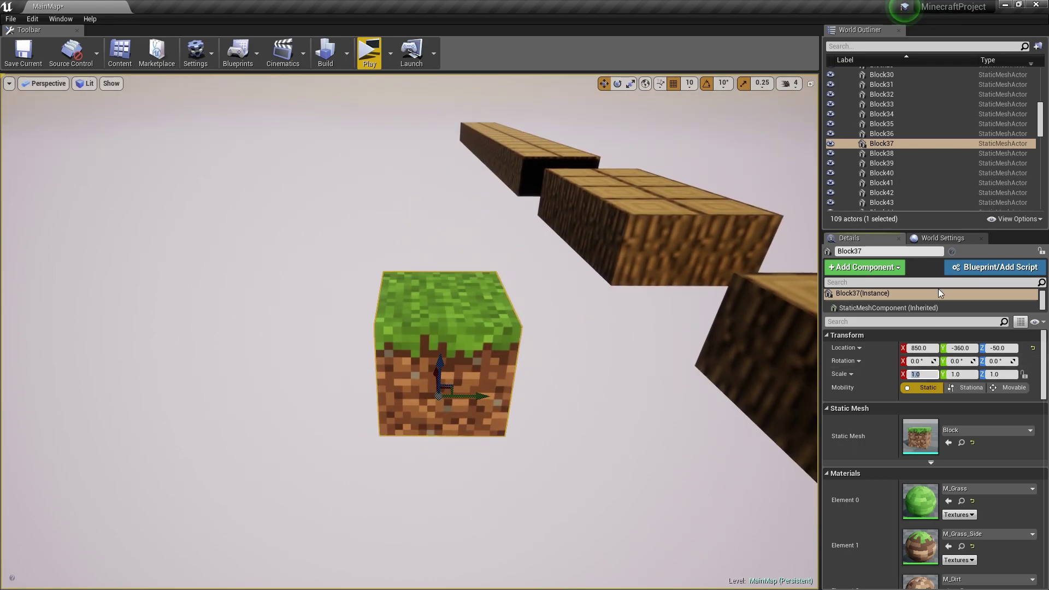
{"action": "type", "text": "4"}
{"action": "key", "text": "Tab"}
{"action": "type", "text": "4"}
{"action": "key", "text": "Tab"}
{"action": "type", "text": "4"}
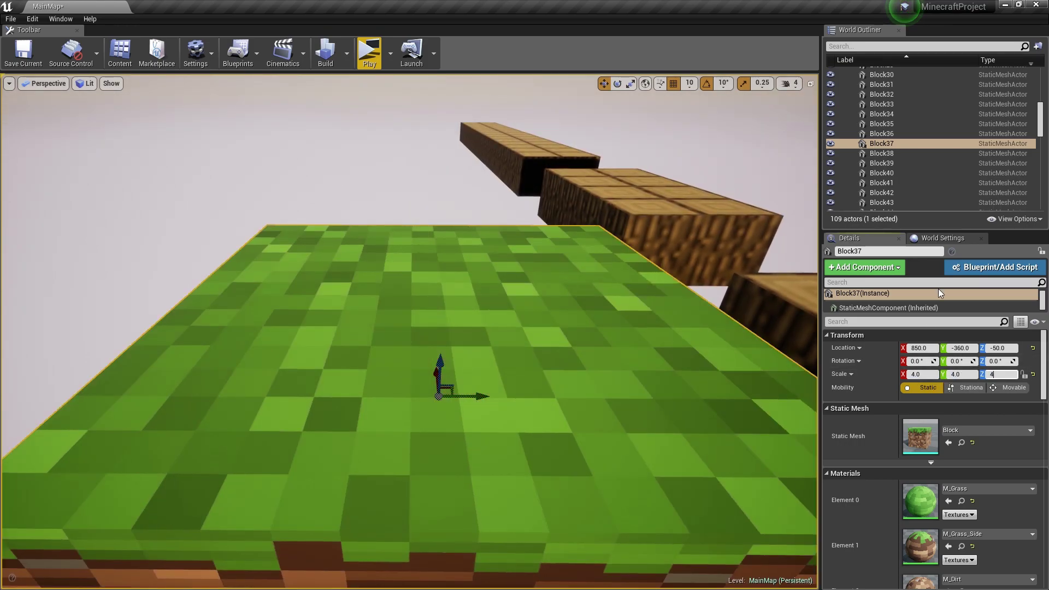
{"action": "key", "text": "Return"}
{"action": "key", "text": "f"}
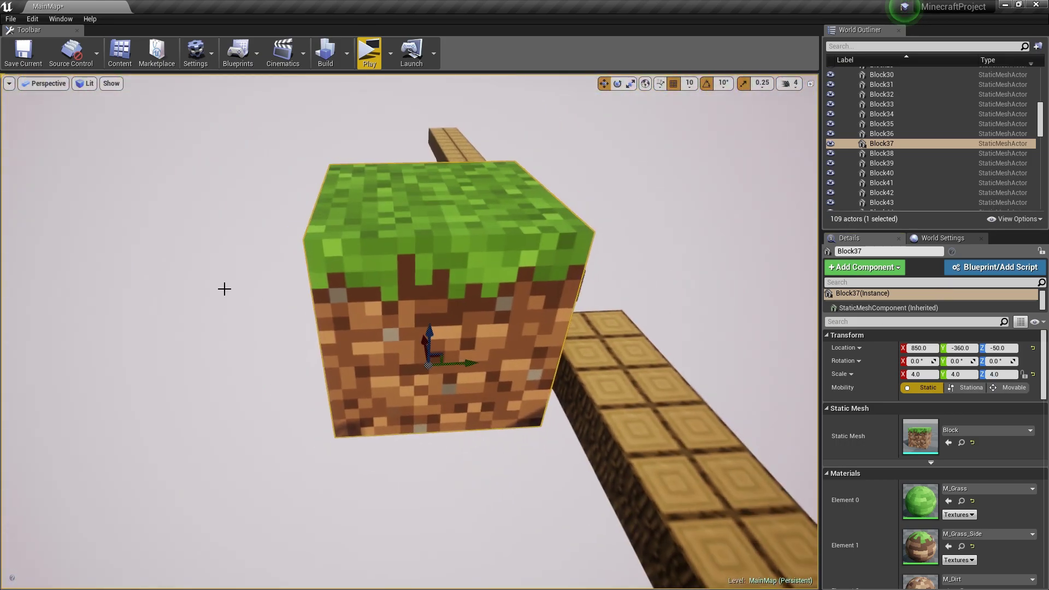
{"action": "left_click_drag", "start_coordinate": [437, 359], "coordinate": [394, 364]}
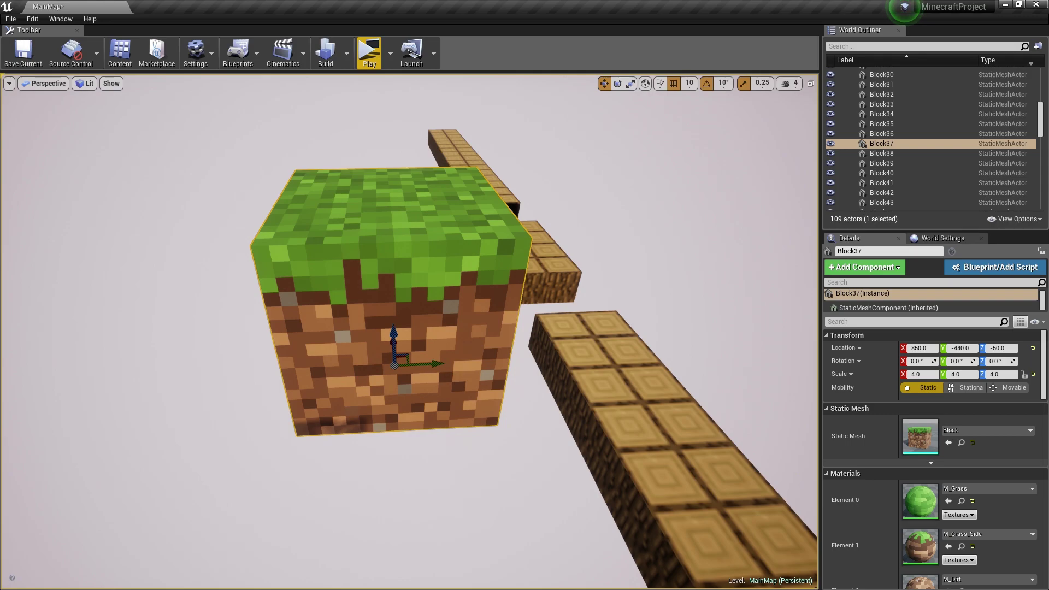
Step: Create a new material named WorldAlignTextureMaterial in the MinecraftProject Materials folder
{"action": "left_click_drag", "start_coordinate": [1048, 126], "coordinate": [637, 120]}
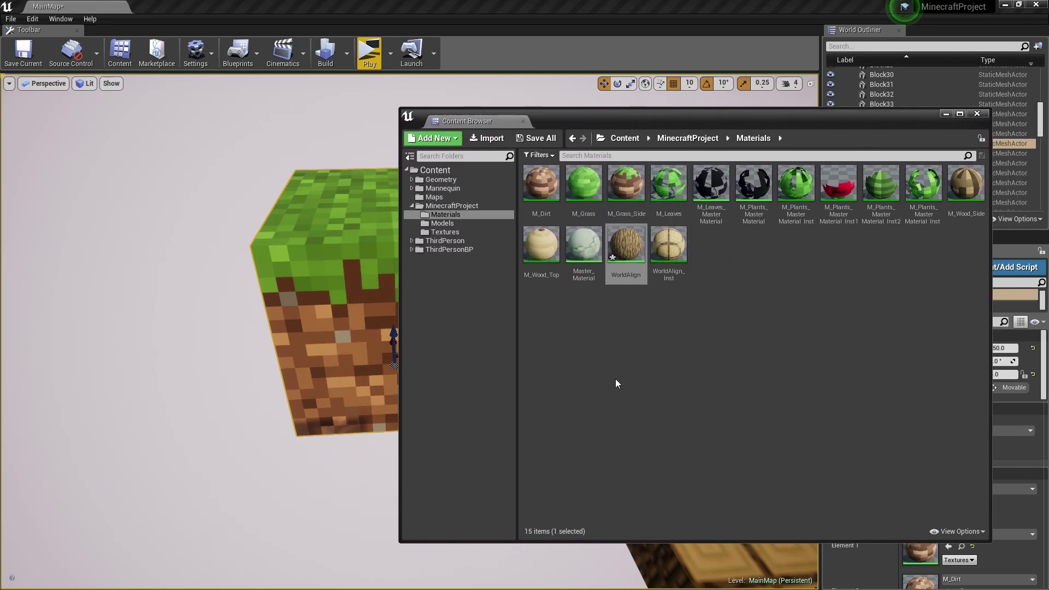
{"action": "right_click", "coordinate": [717, 248]}
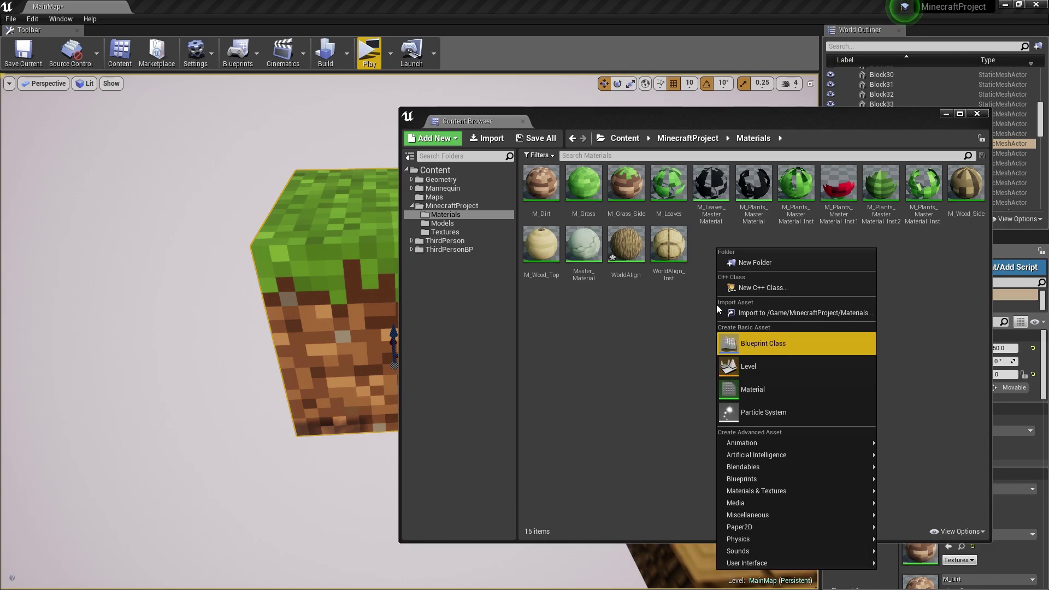
{"action": "left_click", "coordinate": [759, 388]}
{"action": "type", "text": "World"}
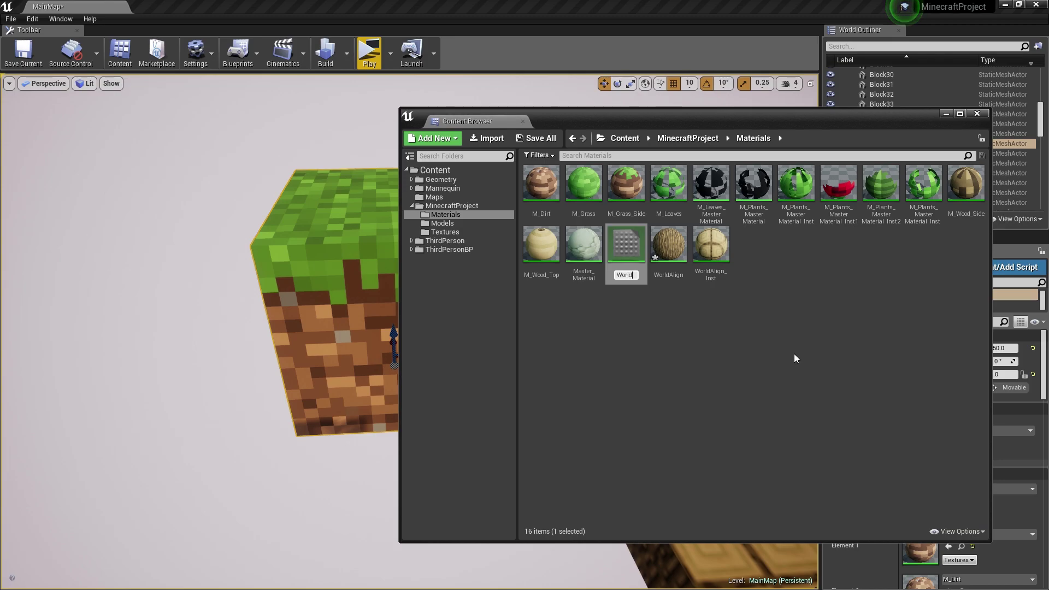
{"action": "type", "text": "AlignT"}
{"action": "type", "text": "extureMaterial"}
{"action": "key", "text": "Return"}
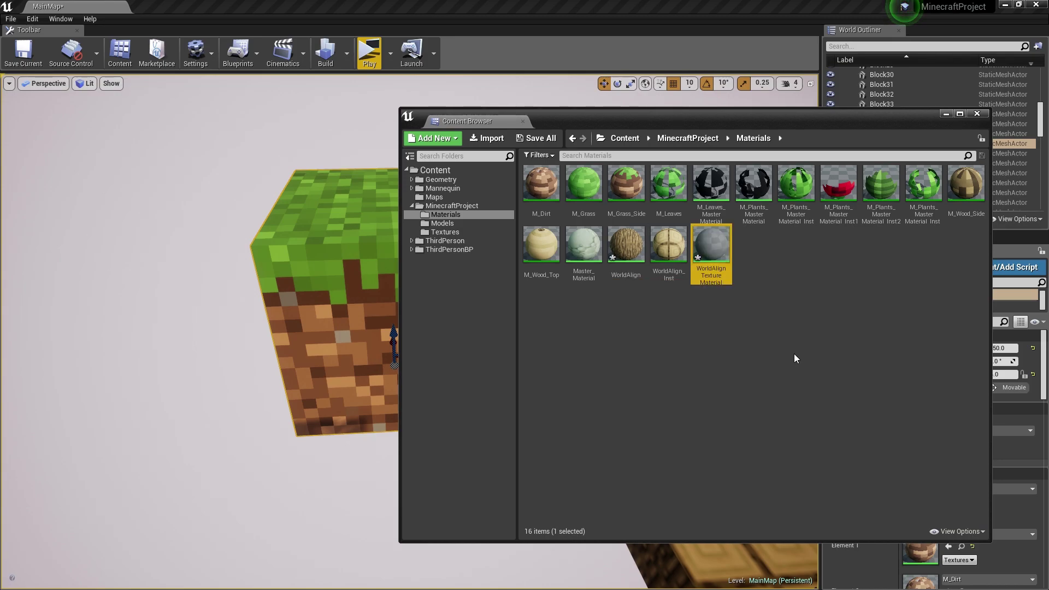
Step: Open WorldAlignTextureMaterial for editing and place its window beside the enlarged grass block, leaving graph space before the material node
{"action": "double_click", "coordinate": [719, 241]}
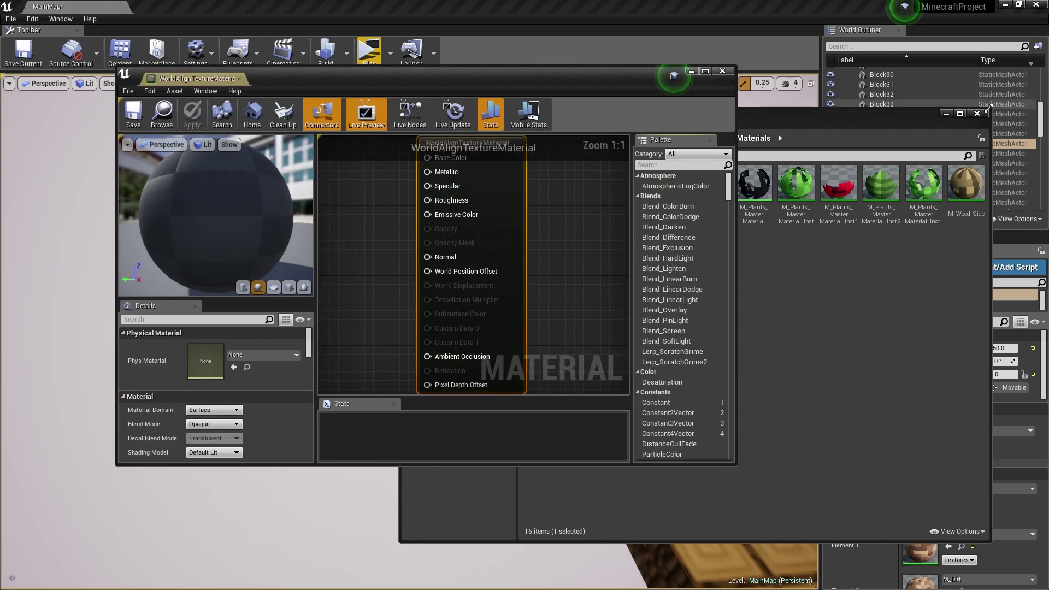
{"action": "left_click", "coordinate": [460, 71]}
{"action": "left_click_drag", "start_coordinate": [460, 71], "coordinate": [729, 94]}
{"action": "key", "text": "d"}
{"action": "key", "text": "w"}
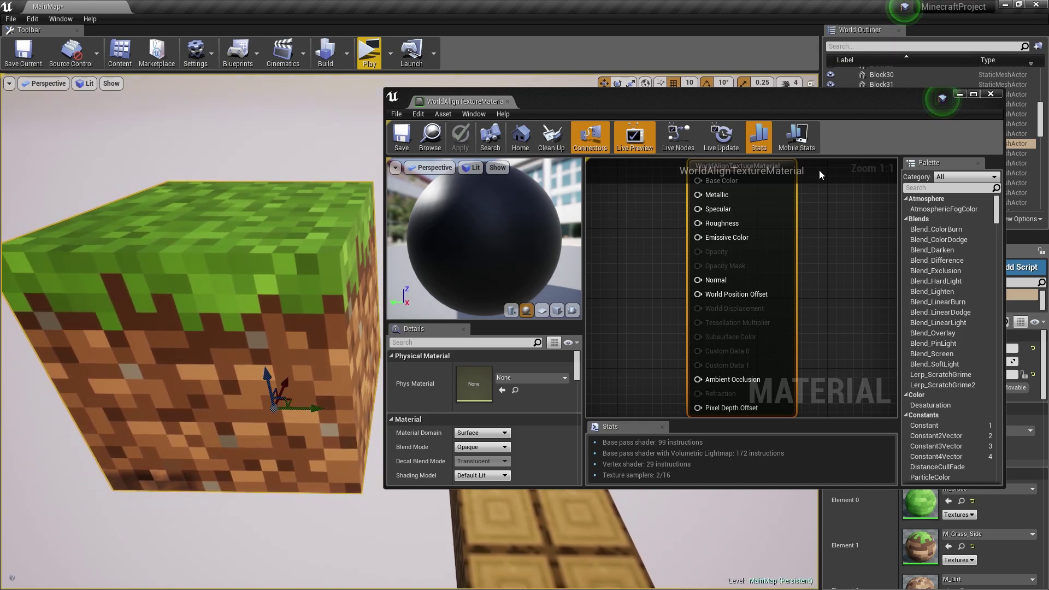
{"action": "scroll", "coordinate": [675, 257], "scroll_direction": "down", "scroll_amount": 1}
{"action": "right_click_drag", "start_coordinate": [704, 266], "coordinate": [760, 257]}
{"action": "scroll", "coordinate": [755, 256], "scroll_direction": "down", "scroll_amount": 1}
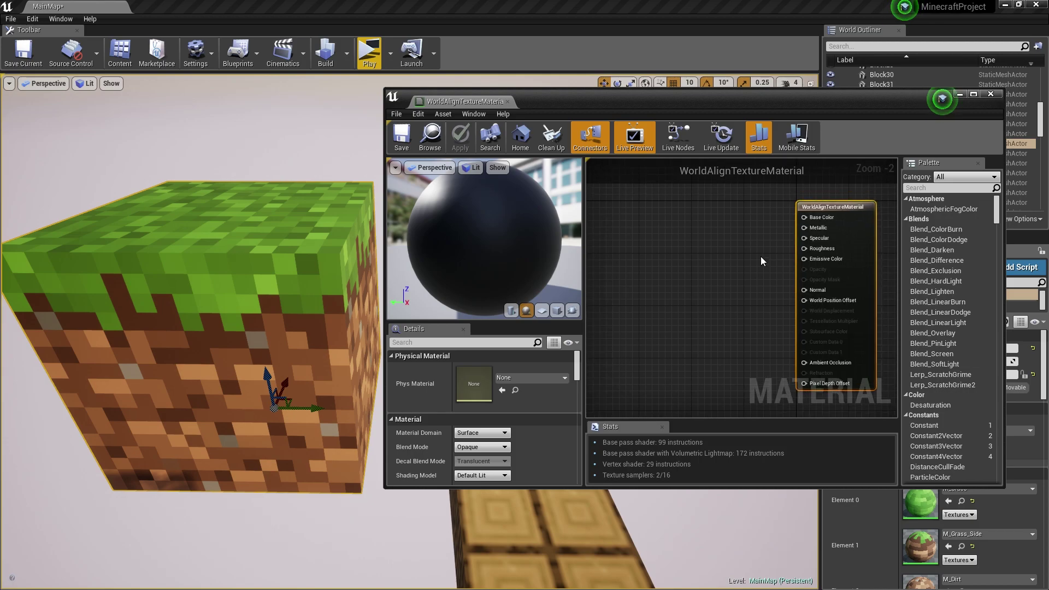
{"action": "left_click", "coordinate": [749, 277]}
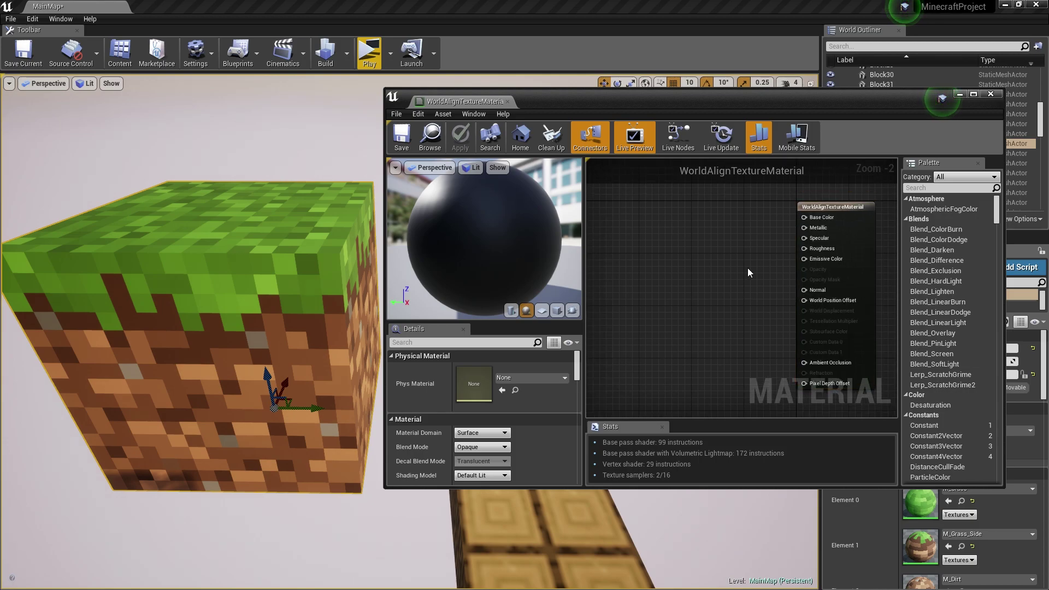
Step: Add the Log_Birch texture from the Textures folder to the material graph and connect its RGB output to Base Color
{"action": "key", "text": "super"}
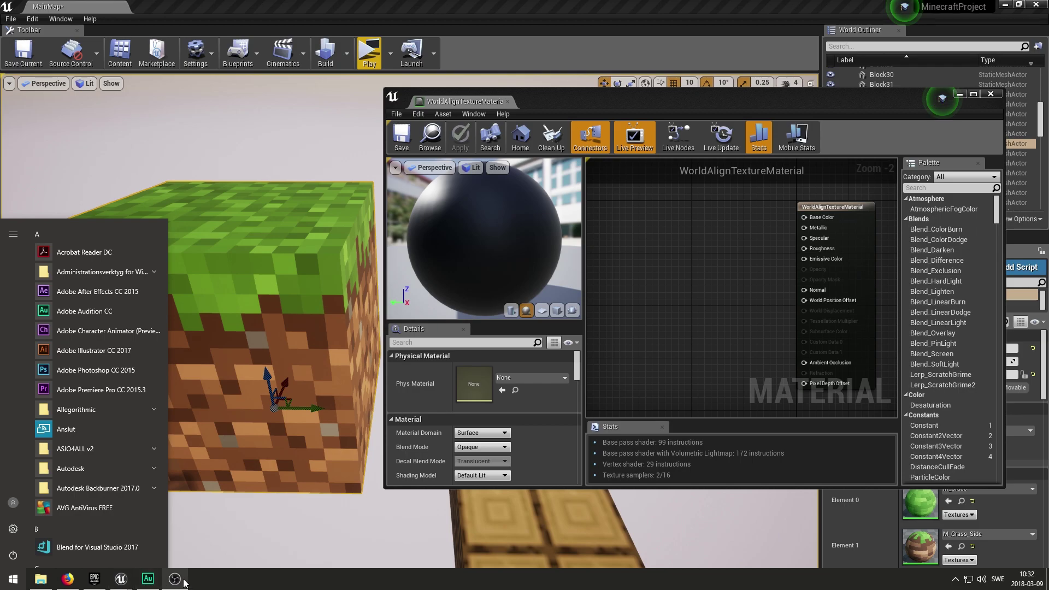
{"action": "mouse_move", "coordinate": [121, 578]}
{"action": "left_click", "coordinate": [178, 530]}
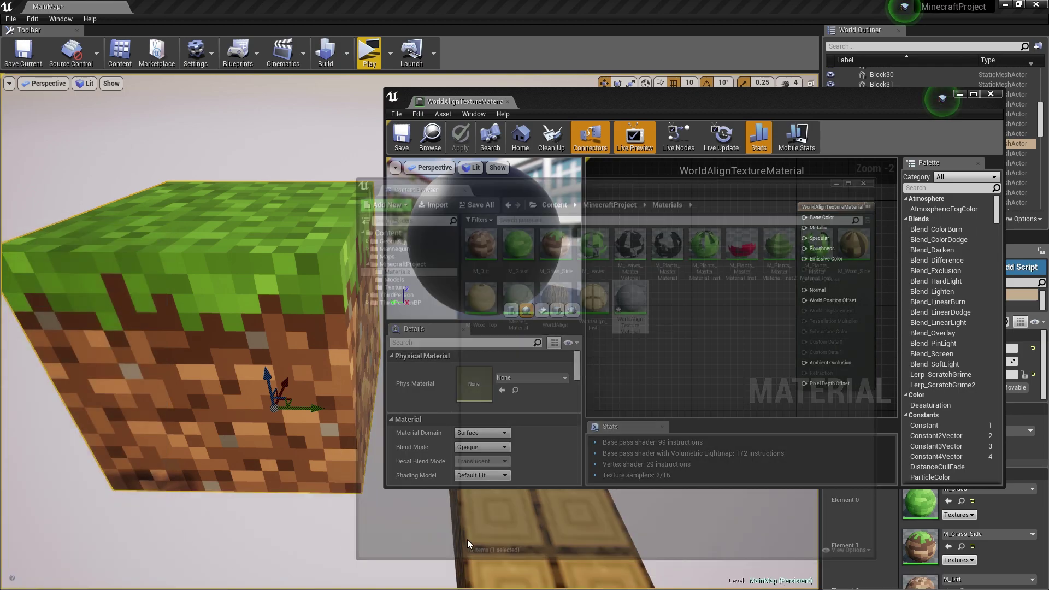
{"action": "left_click", "coordinate": [458, 231]}
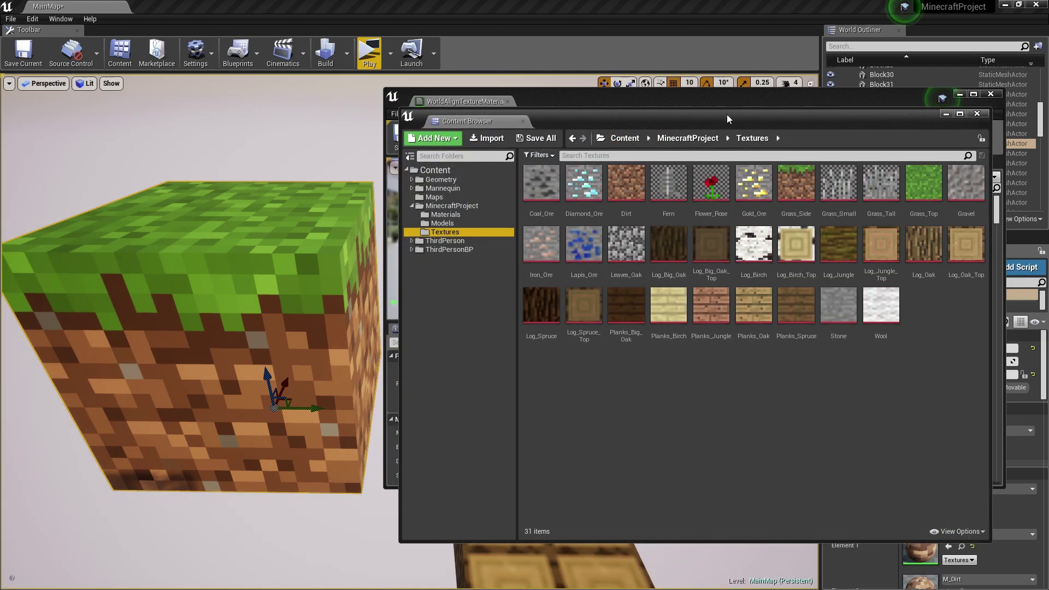
{"action": "left_click_drag", "start_coordinate": [727, 119], "coordinate": [362, 121]}
{"action": "left_click_drag", "start_coordinate": [390, 249], "coordinate": [698, 237]}
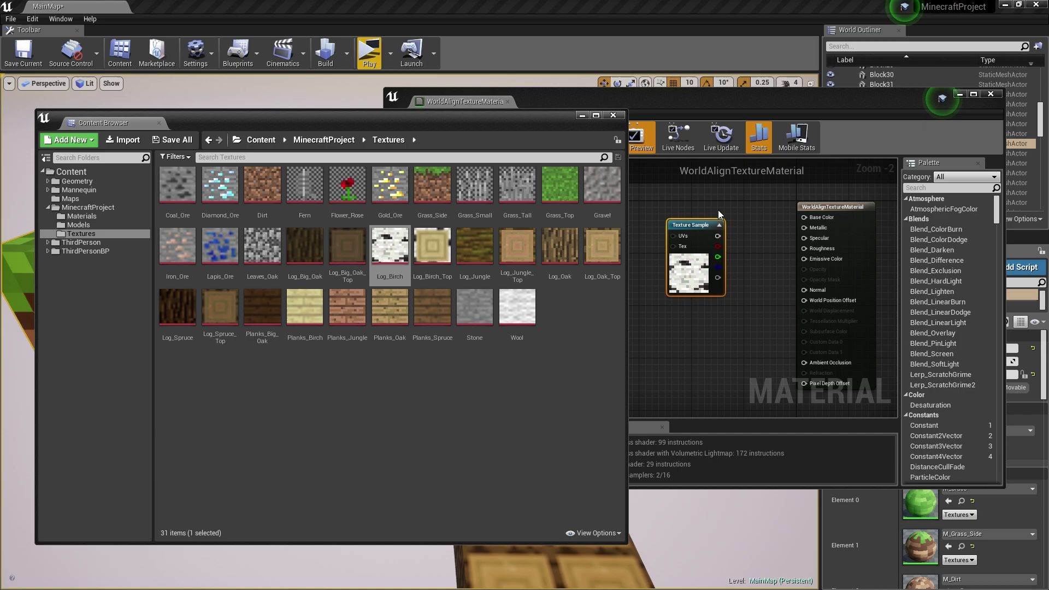
{"action": "left_click_drag", "start_coordinate": [718, 236], "coordinate": [814, 217]}
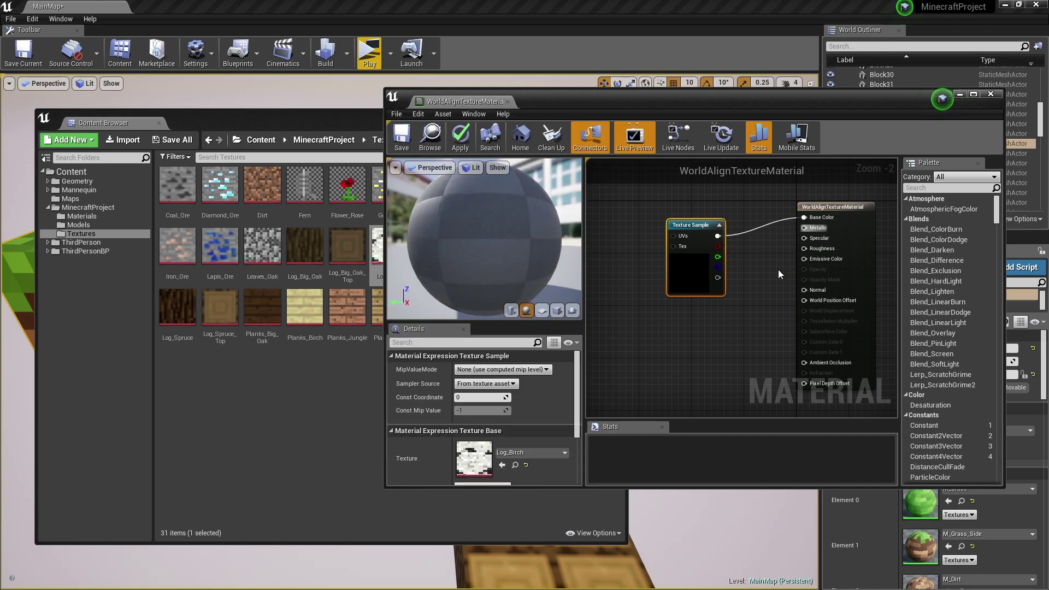
{"action": "left_click", "coordinate": [715, 316]}
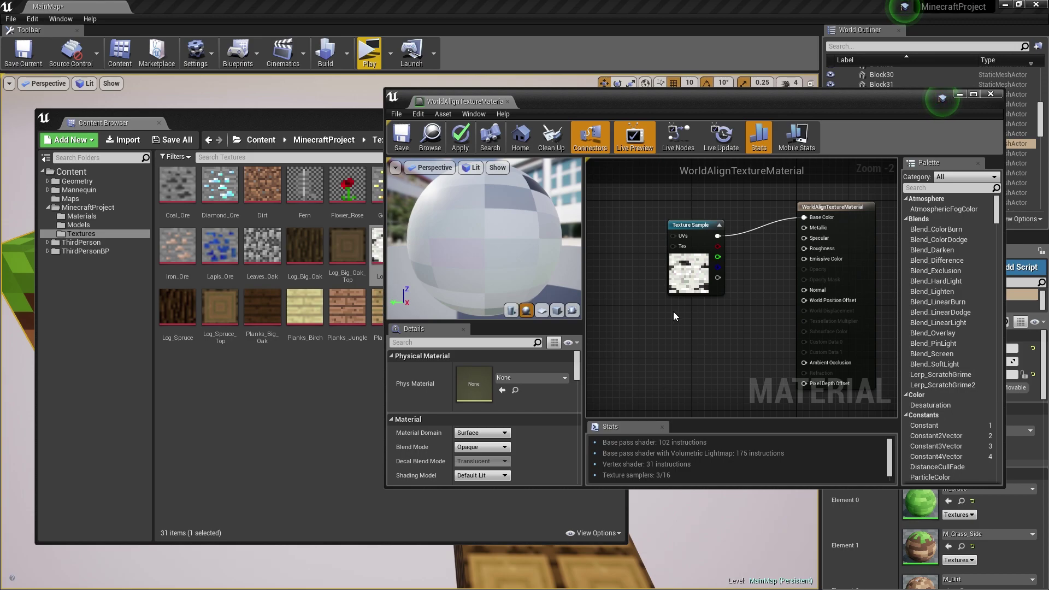
Step: Apply the Paper2D texture settings to the Log_Birch texture and save all modified content
{"action": "left_click", "coordinate": [336, 119]}
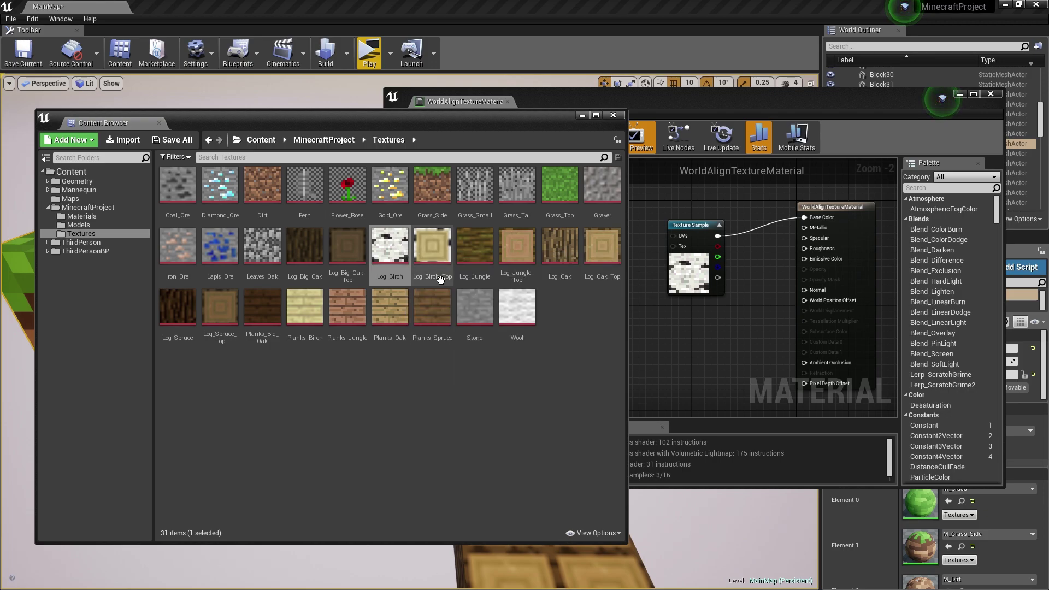
{"action": "right_click", "coordinate": [394, 251]}
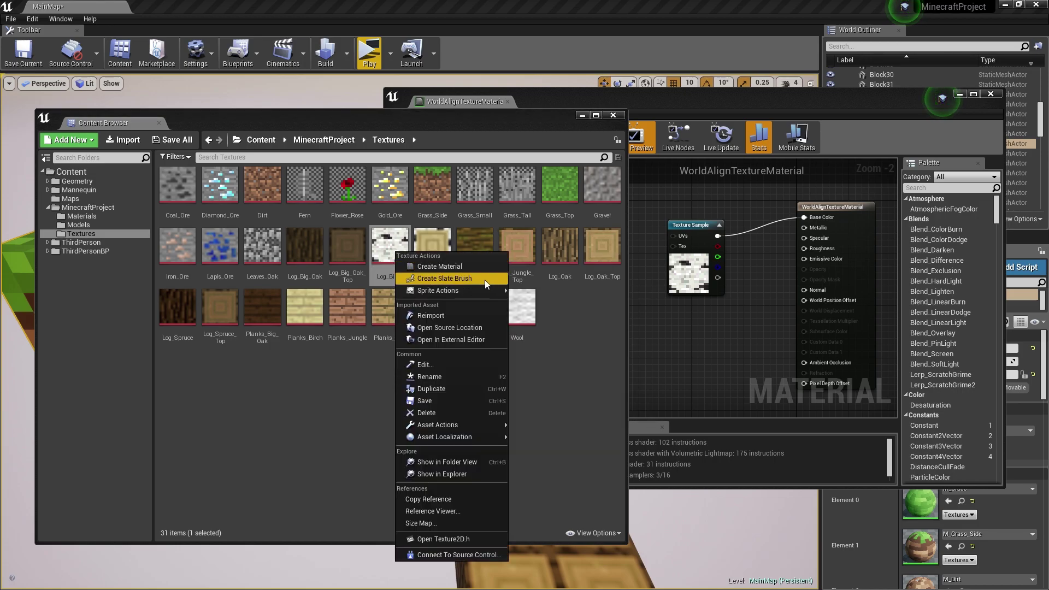
{"action": "mouse_move", "coordinate": [449, 293]}
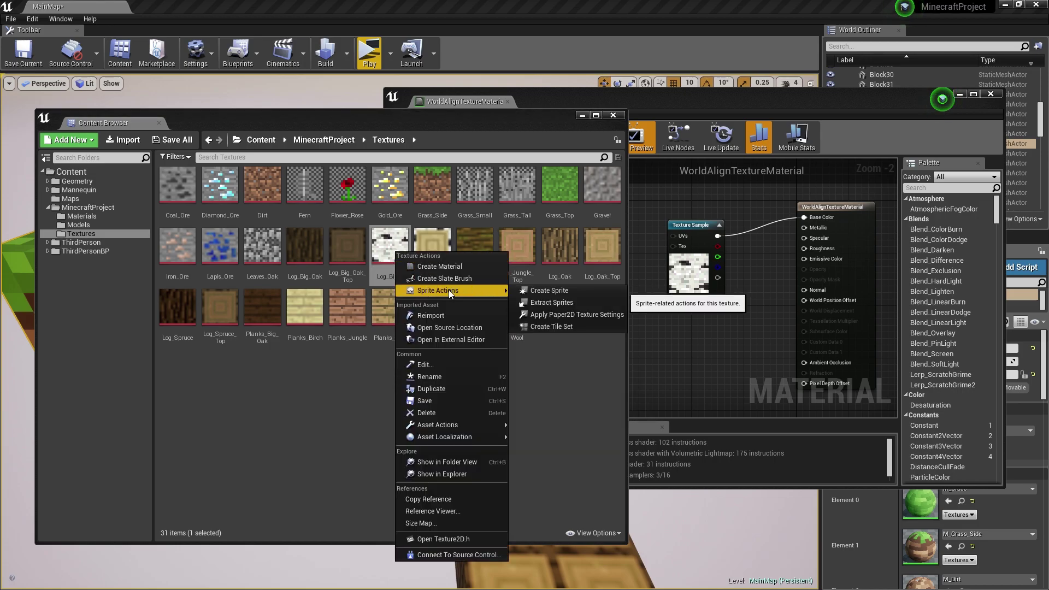
{"action": "left_click", "coordinate": [573, 316]}
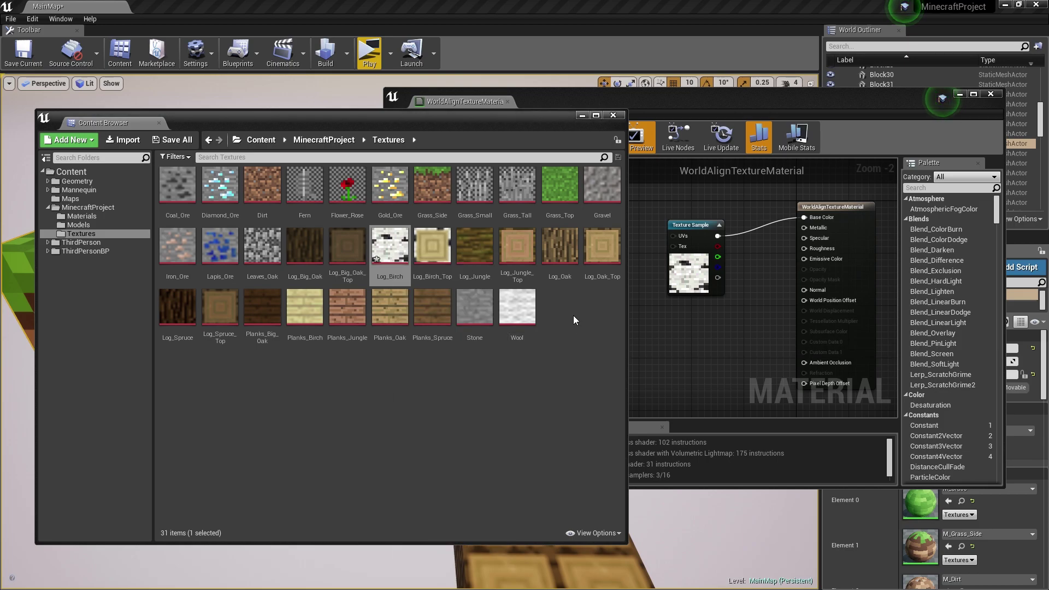
{"action": "left_click", "coordinate": [186, 147]}
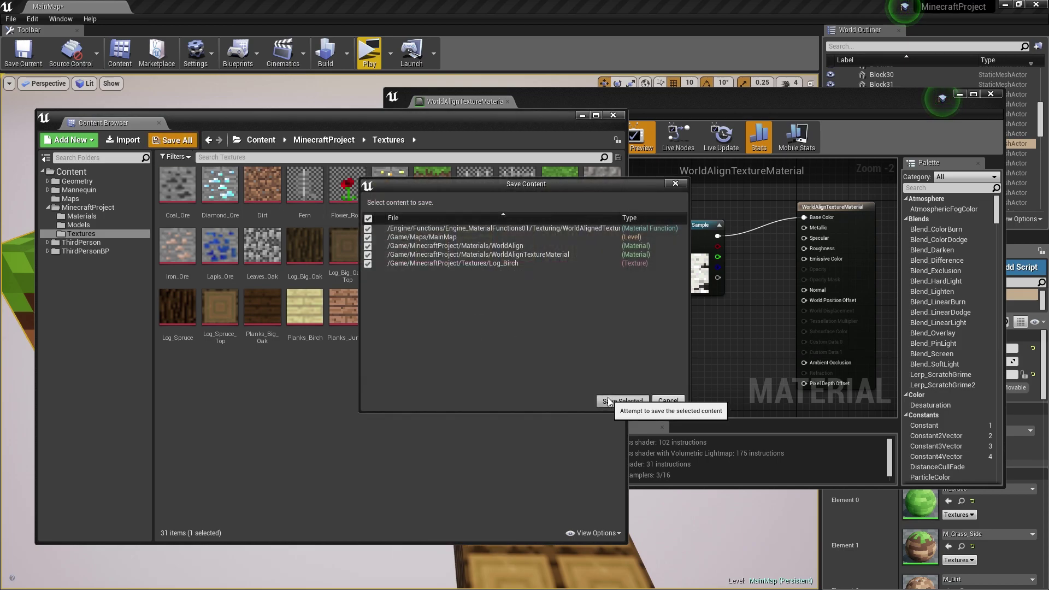
{"action": "left_click", "coordinate": [607, 400]}
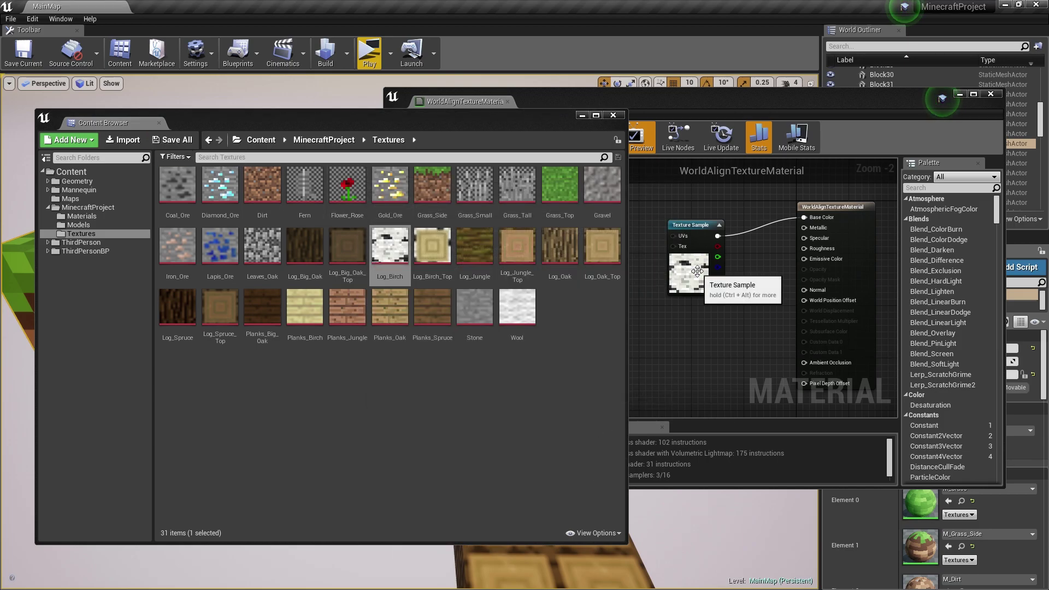
Step: Replace the Texture Sample node in WorldAlignTextureMaterial with a Texture Object node
{"action": "left_click", "coordinate": [697, 271]}
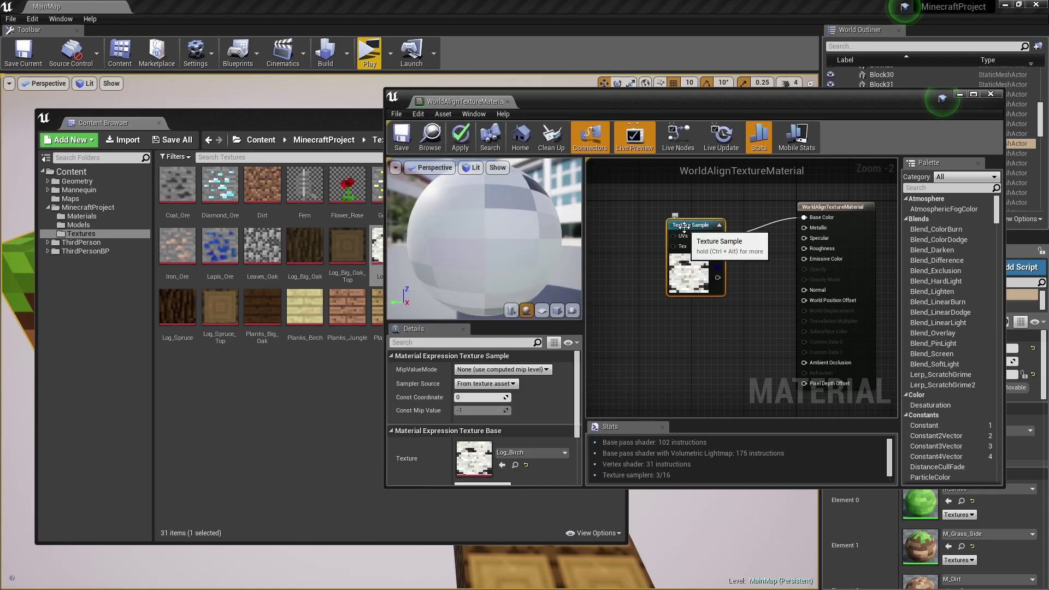
{"action": "key", "text": "Delete"}
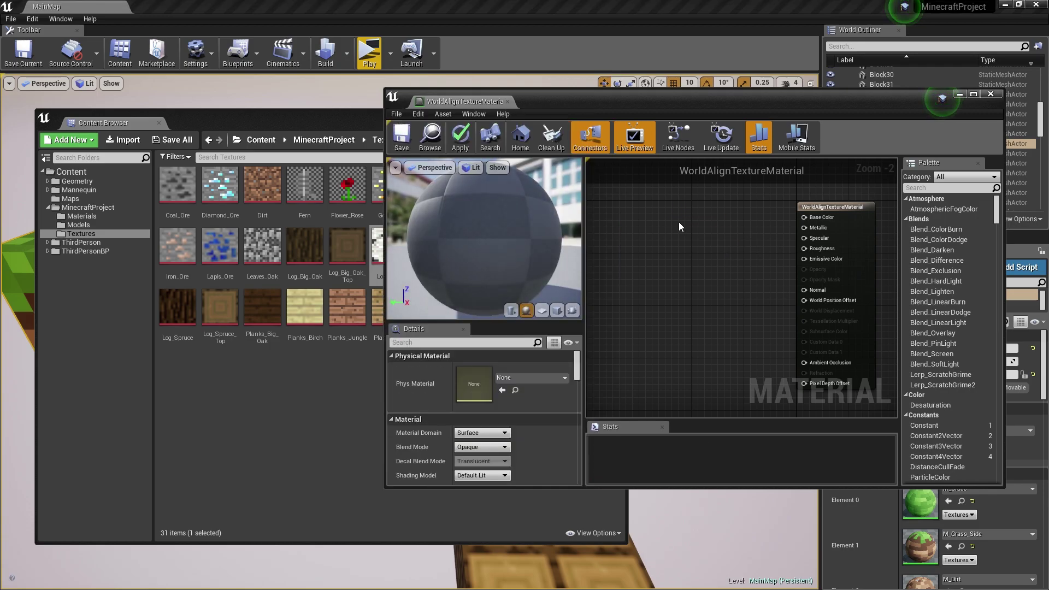
{"action": "right_click", "coordinate": [656, 233]}
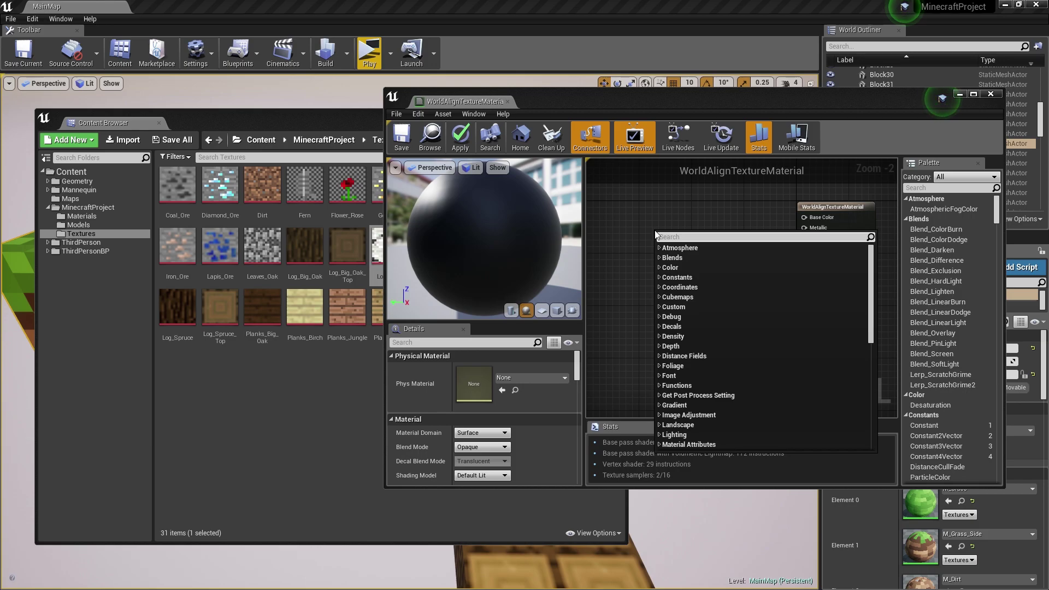
{"action": "type", "text": "texture"}
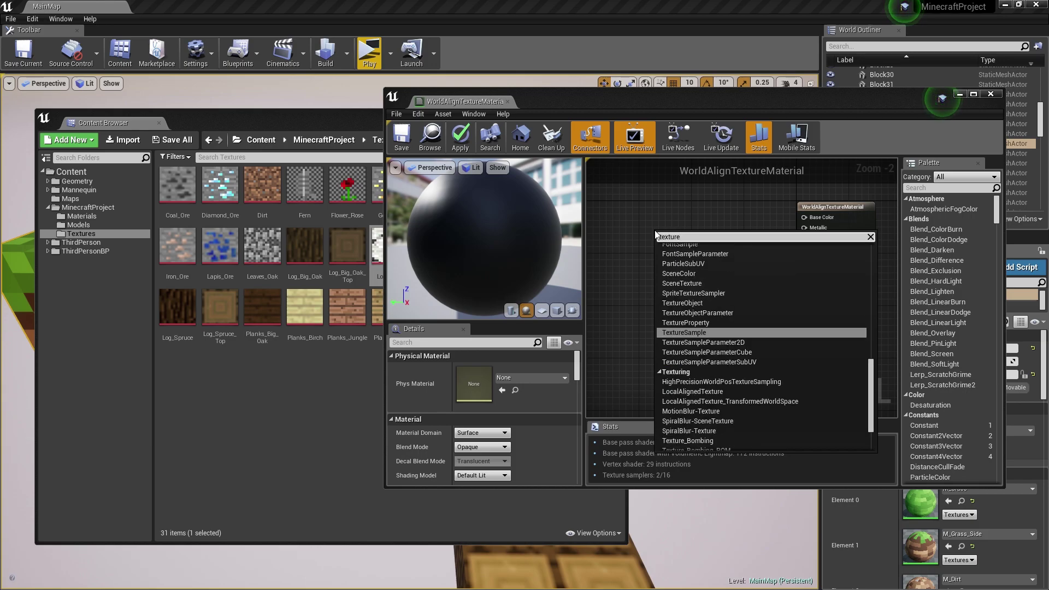
{"action": "left_click", "coordinate": [703, 303]}
{"action": "right_click_drag", "start_coordinate": [672, 298], "coordinate": [721, 299]}
{"action": "left_click_drag", "start_coordinate": [732, 103], "coordinate": [713, 104]}
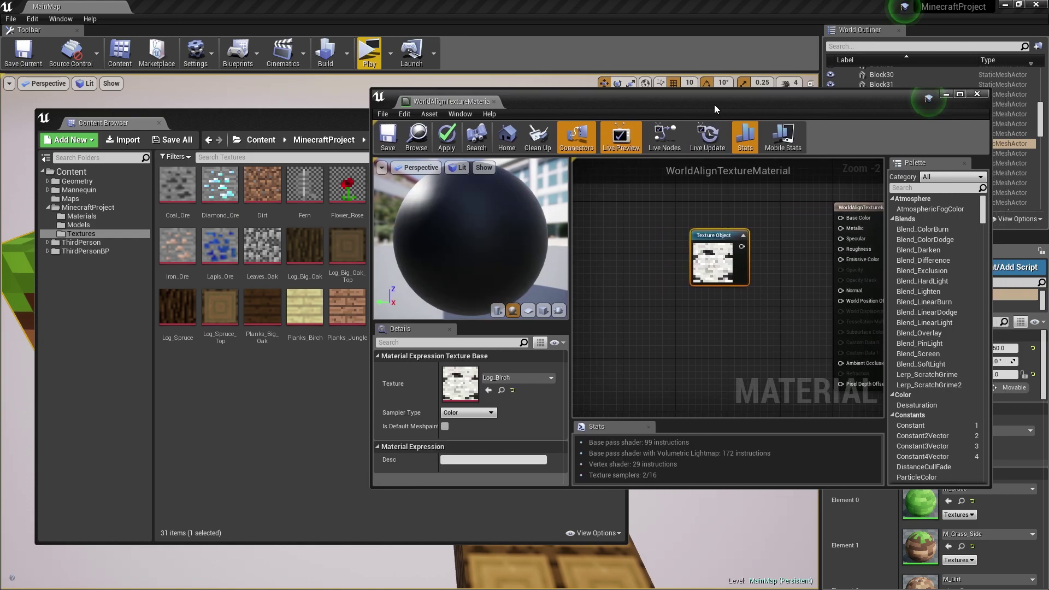
Step: Close the Content Browser window and assign the Planks_Birch texture to the Texture Object node
{"action": "left_click", "coordinate": [345, 117]}
{"action": "left_click", "coordinate": [613, 115]}
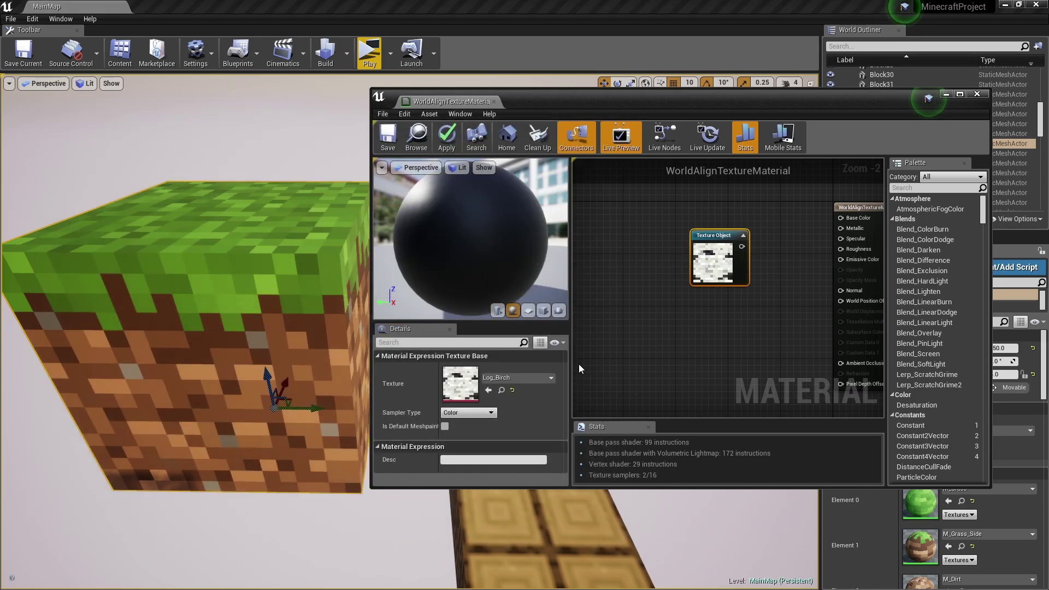
{"action": "left_click", "coordinate": [526, 377]}
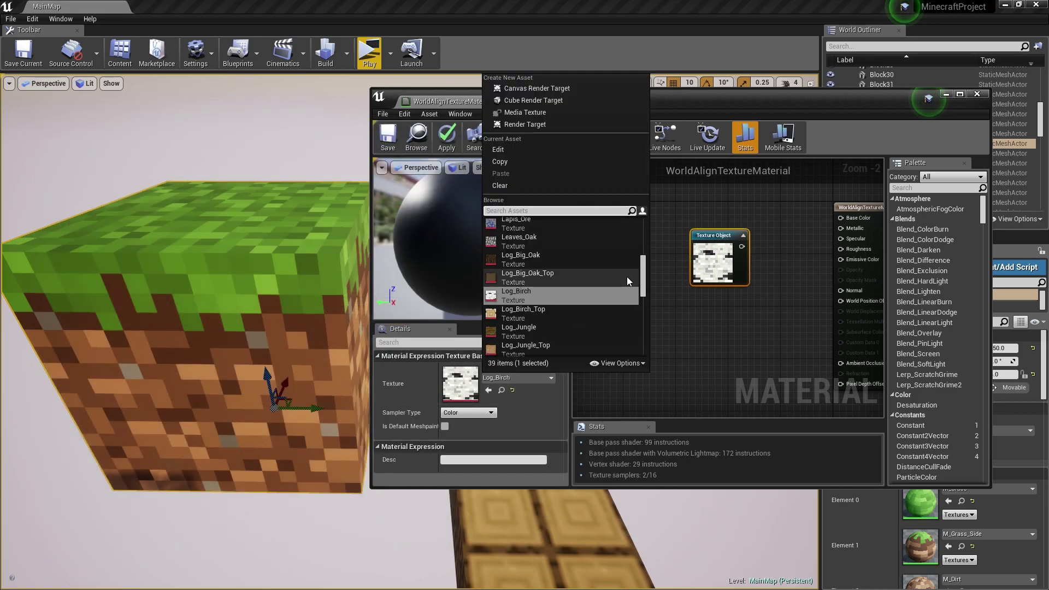
{"action": "left_click_drag", "start_coordinate": [643, 276], "coordinate": [645, 313]}
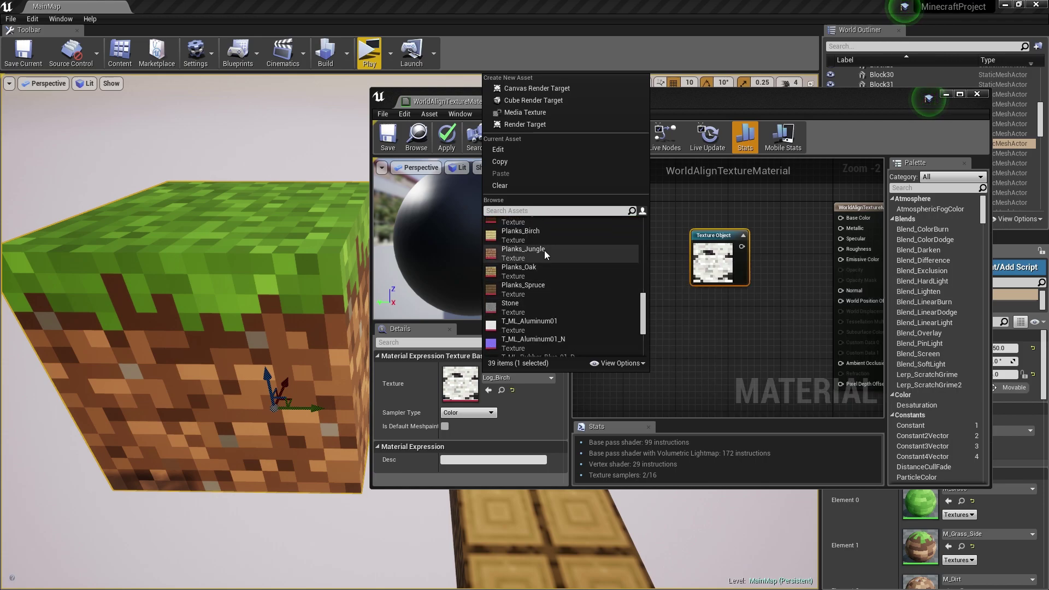
{"action": "left_click", "coordinate": [530, 235]}
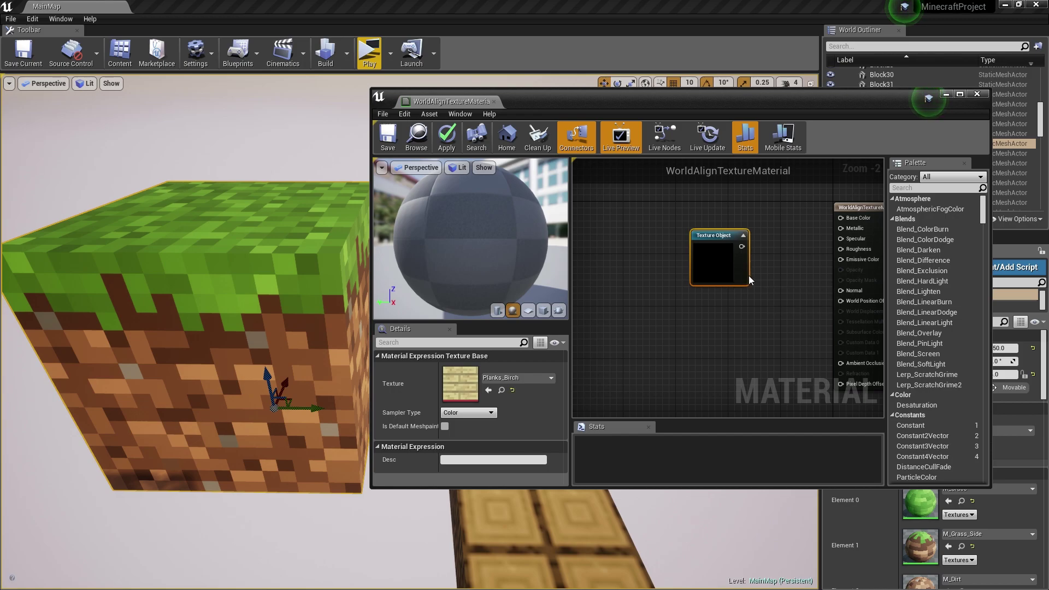
Step: Insert a WorldAlignedTexture node between Texture Object and the material, wiring Texture Object to its TextureObject input and XYZ Texture to Base Color
{"action": "right_click_drag", "start_coordinate": [748, 275], "coordinate": [676, 290]}
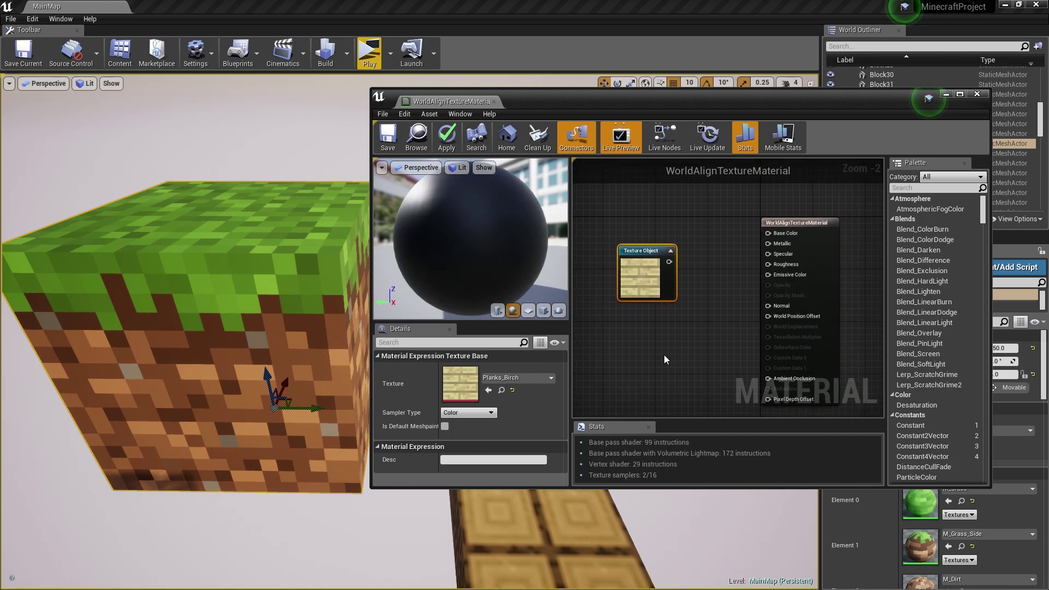
{"action": "left_click_drag", "start_coordinate": [669, 262], "coordinate": [649, 237]}
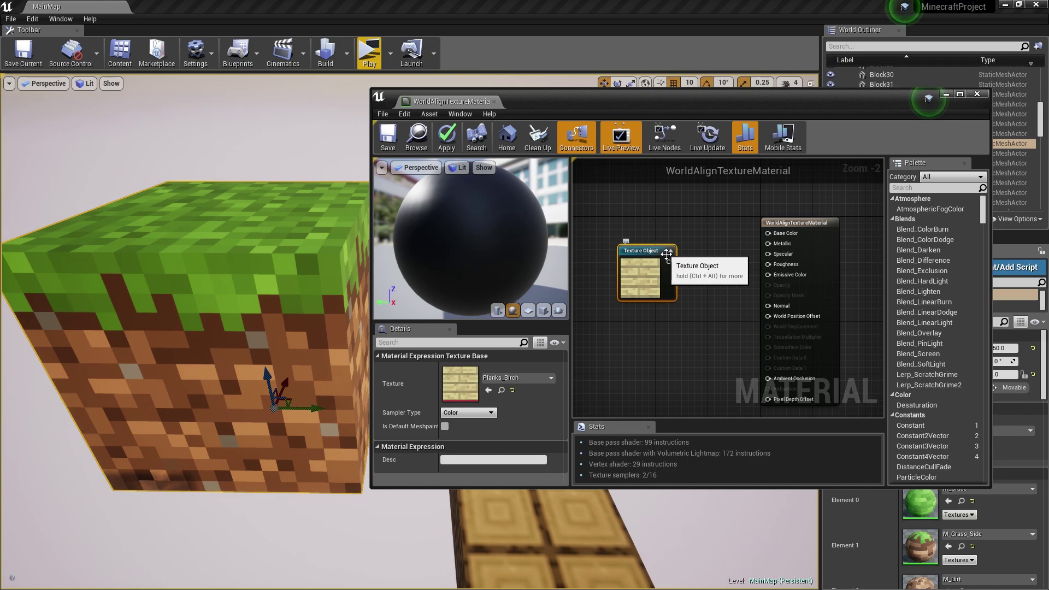
{"action": "right_click_drag", "start_coordinate": [635, 315], "coordinate": [668, 294]}
{"action": "left_click_drag", "start_coordinate": [669, 241], "coordinate": [601, 259]}
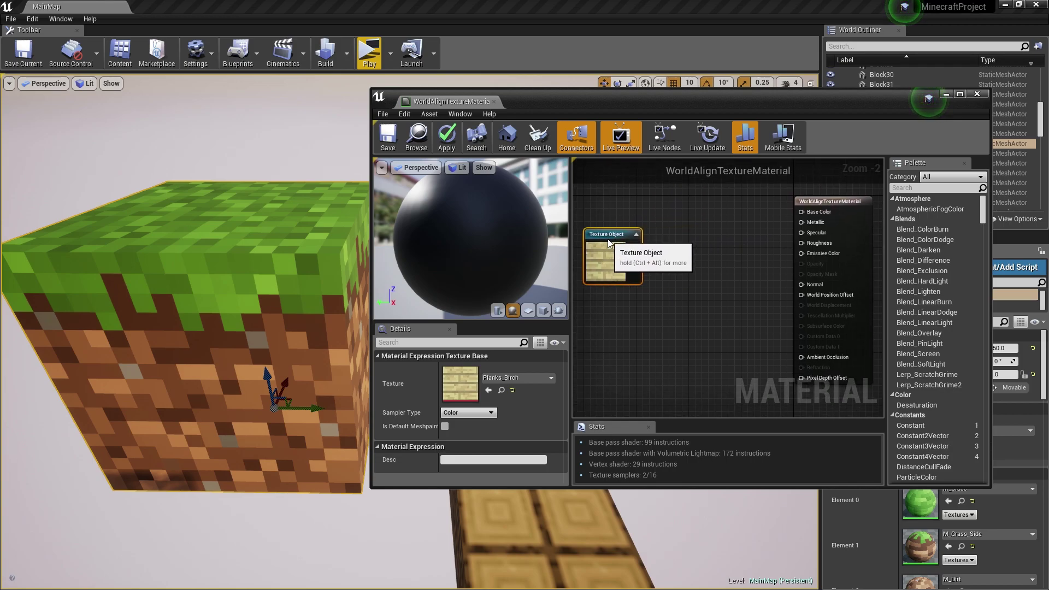
{"action": "right_click", "coordinate": [668, 246]}
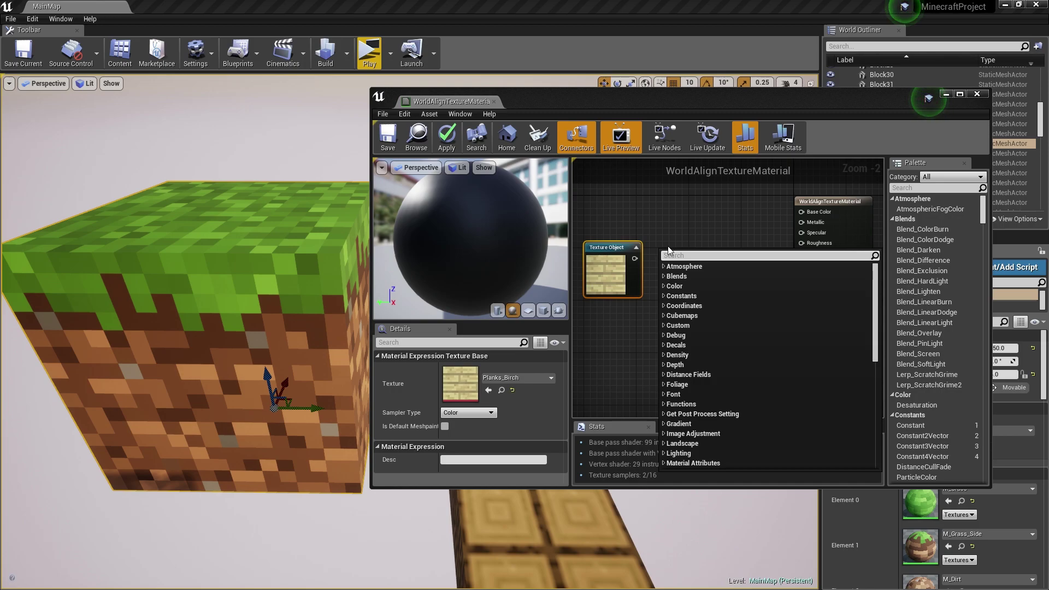
{"action": "type", "text": "world align"}
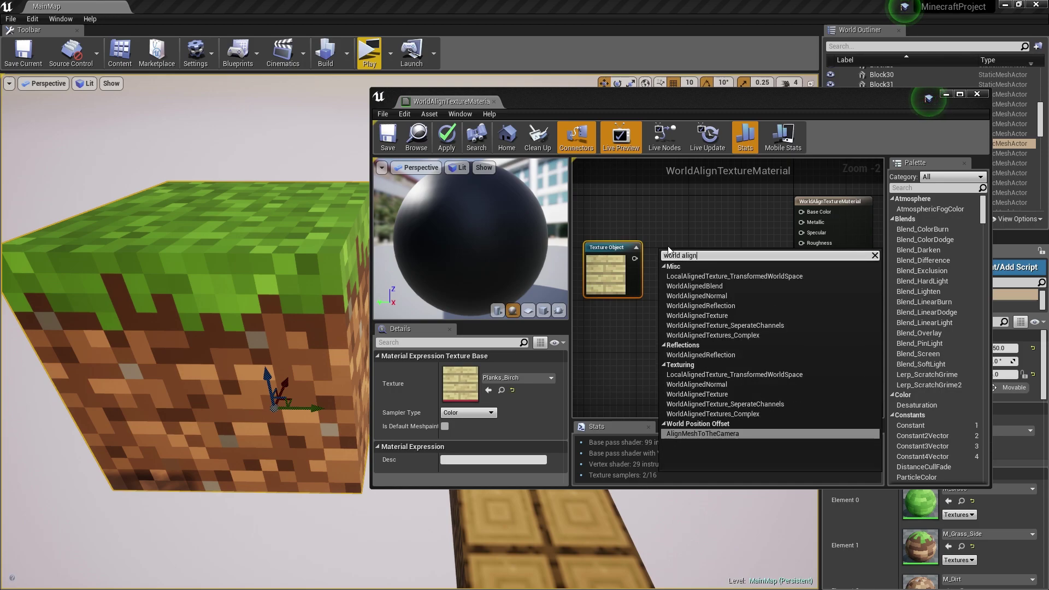
{"action": "left_click", "coordinate": [692, 392]}
{"action": "left_click_drag", "start_coordinate": [658, 264], "coordinate": [635, 259]}
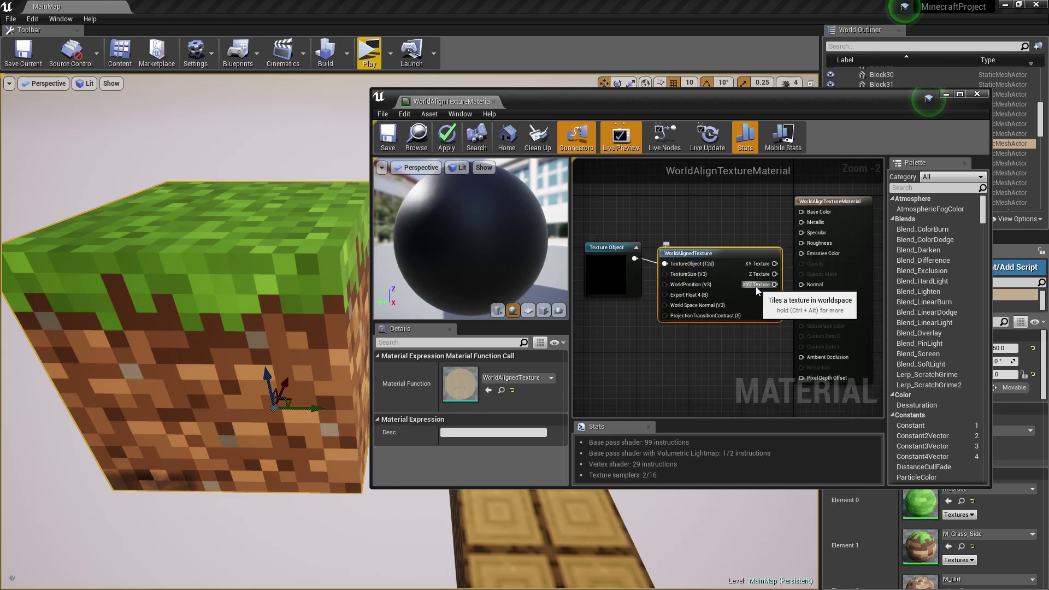
{"action": "left_click_drag", "start_coordinate": [774, 285], "coordinate": [802, 212]}
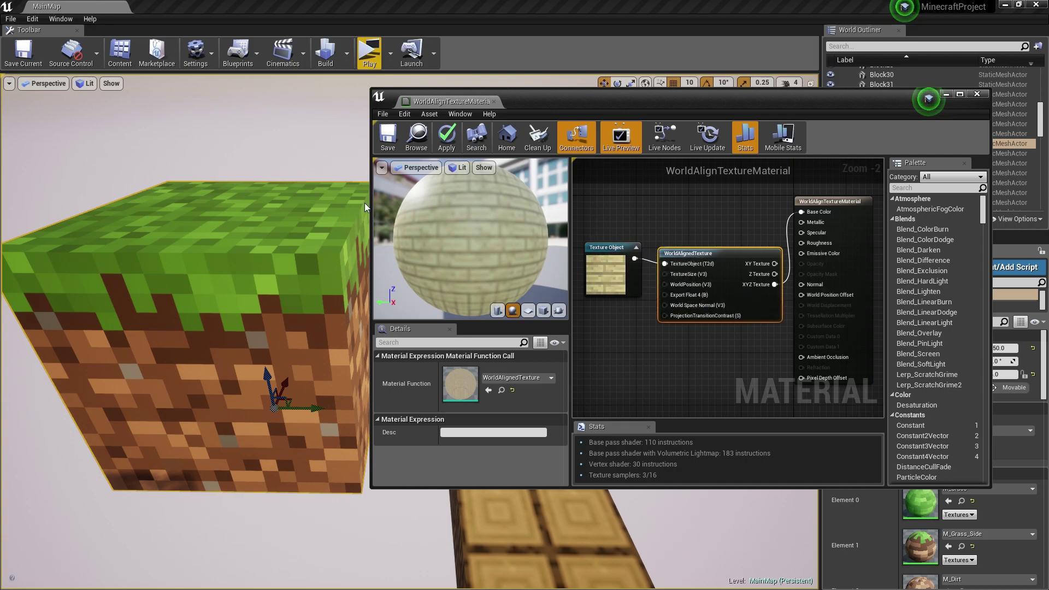
Step: Move the WorldAlignedTexture and Texture Object nodes higher in the graph, lined up beside each other
{"action": "left_click_drag", "start_coordinate": [720, 253], "coordinate": [710, 182]}
{"action": "right_click_drag", "start_coordinate": [735, 268], "coordinate": [772, 318]}
{"action": "left_click_drag", "start_coordinate": [646, 305], "coordinate": [617, 240]}
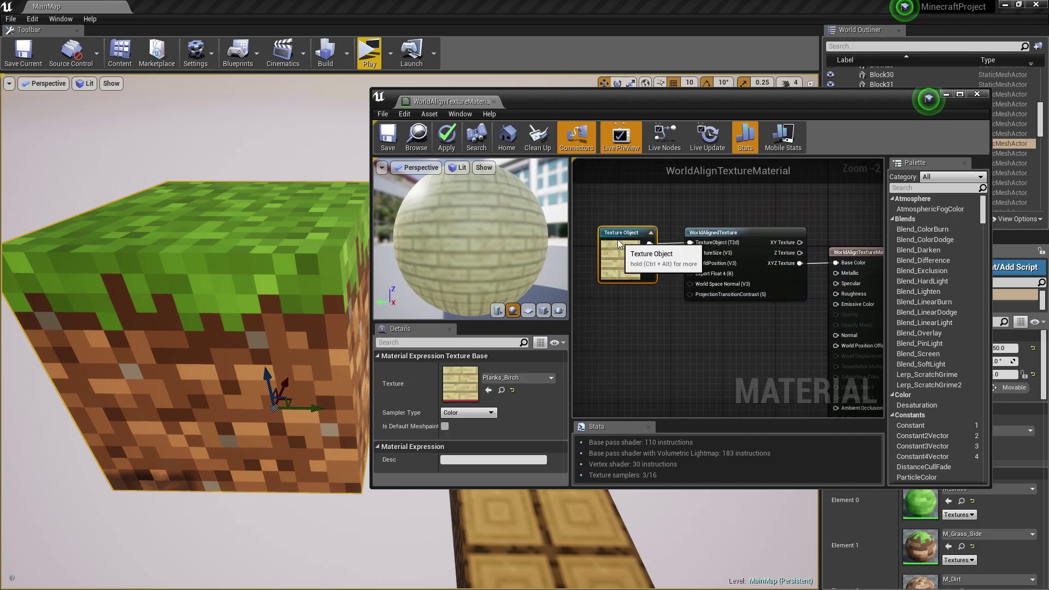
Step: Add a constant of 100 below the Texture Object node and connect it to the TextureSize input of WorldAlignedTexture
{"action": "right_click_drag", "start_coordinate": [684, 324], "coordinate": [729, 286]}
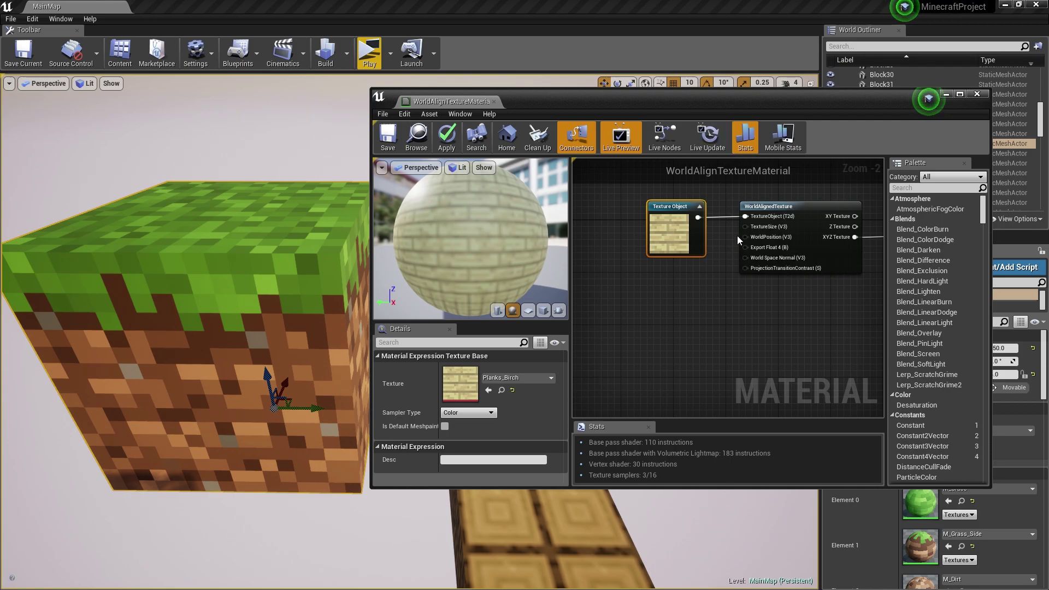
{"action": "mouse_move", "coordinate": [765, 227]}
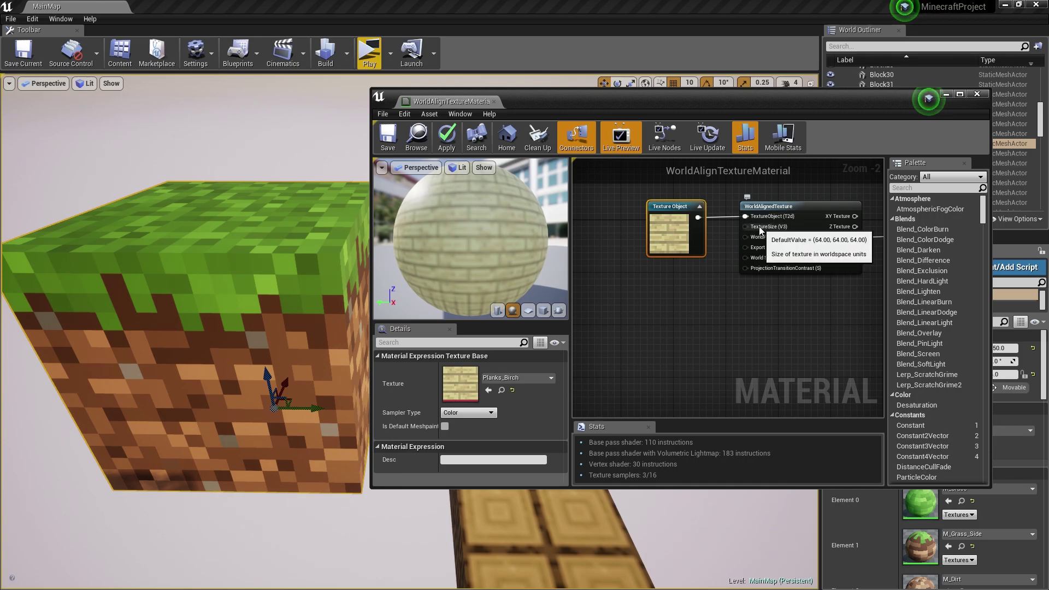
{"action": "right_click_drag", "start_coordinate": [704, 286], "coordinate": [695, 307]}
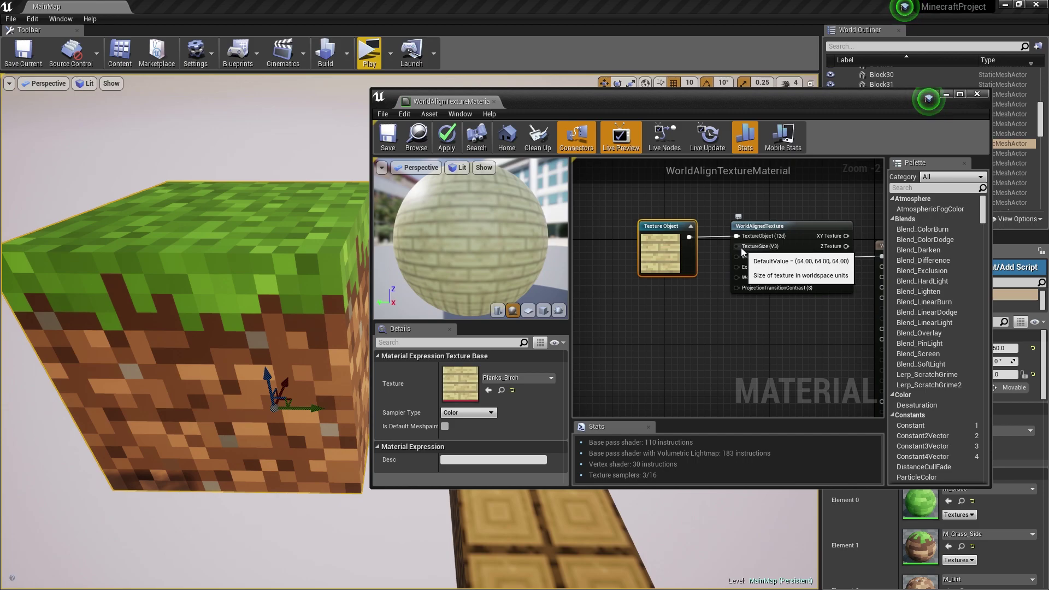
{"action": "left_click", "coordinate": [673, 303]}
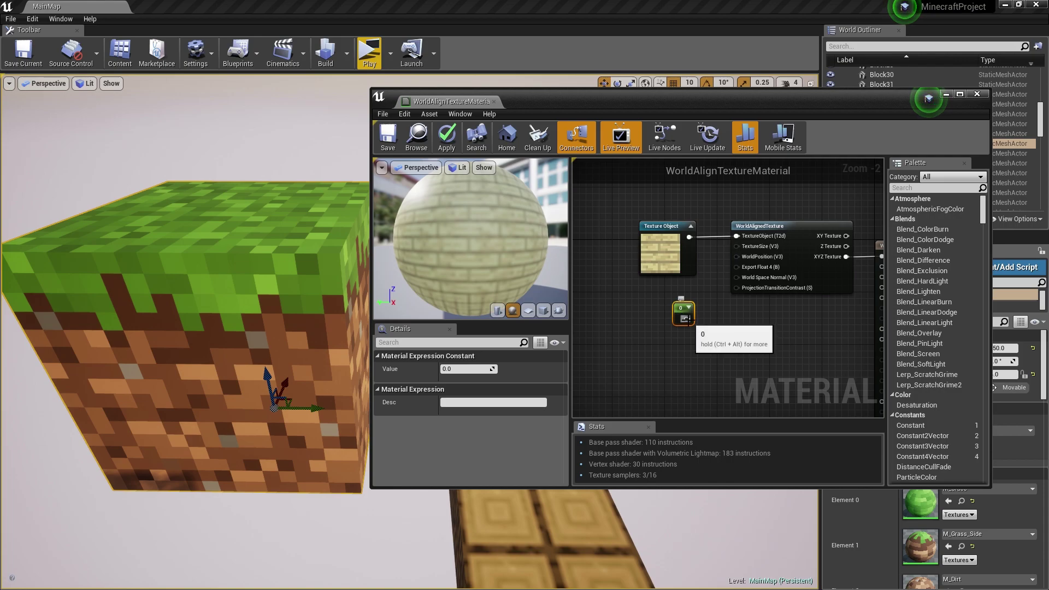
{"action": "left_click_drag", "start_coordinate": [686, 320], "coordinate": [742, 254]}
{"action": "left_click", "coordinate": [462, 369]}
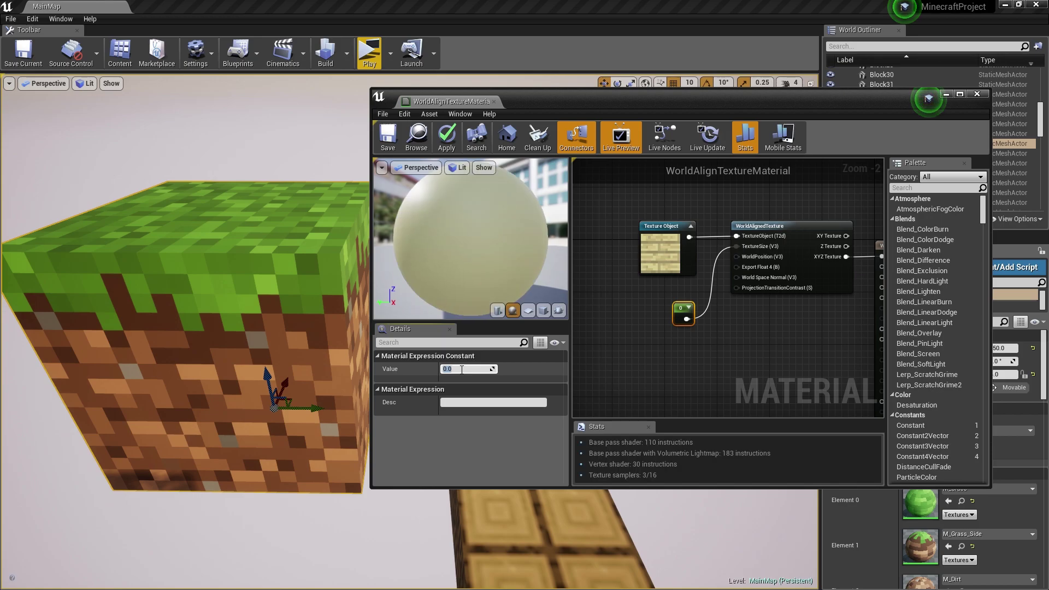
{"action": "key", "text": "Return"}
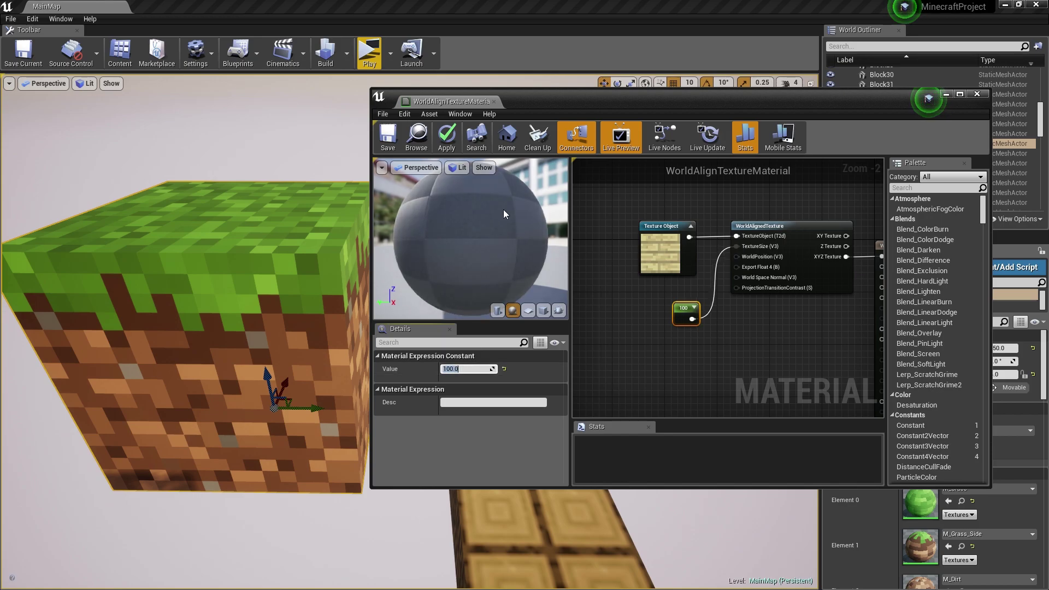
Step: Switch the material preview to a cube and rotate it so its top and two sides show
{"action": "left_click", "coordinate": [544, 311]}
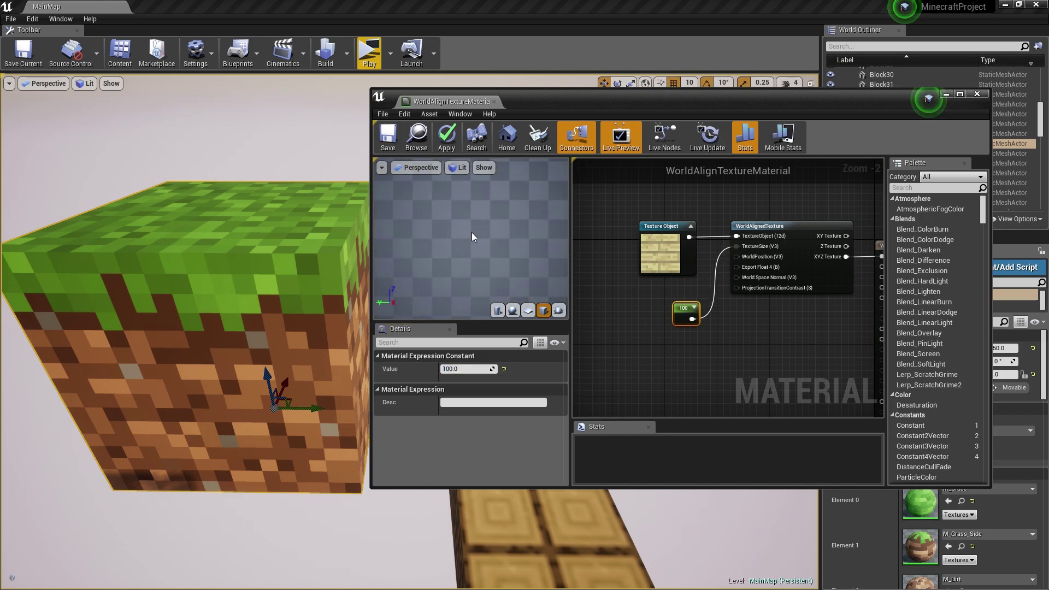
{"action": "left_click_drag", "start_coordinate": [470, 221], "coordinate": [500, 241]}
{"action": "right_click_drag", "start_coordinate": [779, 299], "coordinate": [696, 262]}
{"action": "left_click_drag", "start_coordinate": [450, 227], "coordinate": [565, 250]}
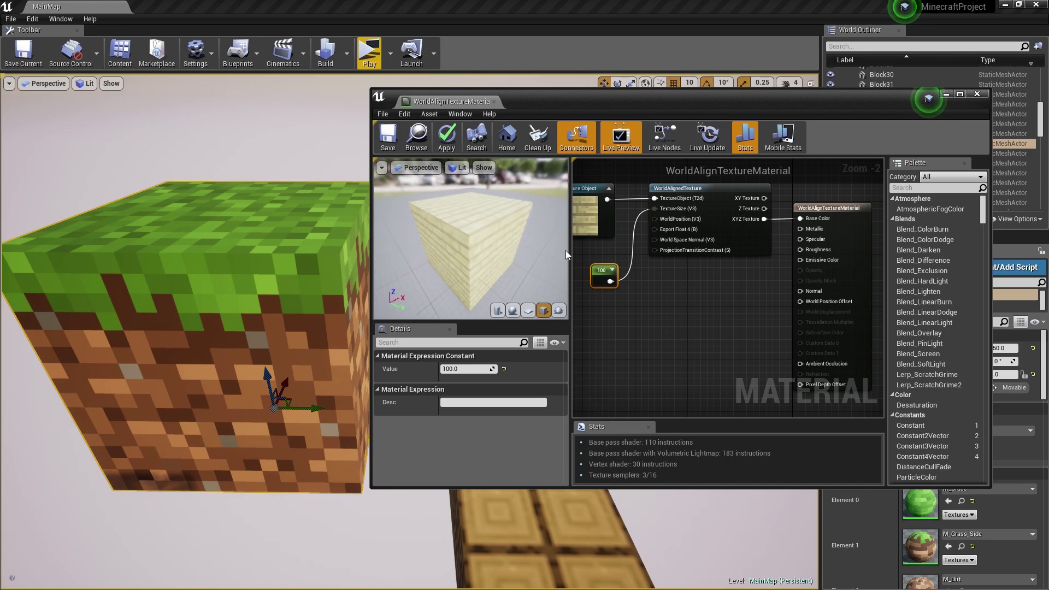
Step: Add a constant of 0 wired to the material's Metallic input and a constant of 1 wired to its Roughness input
{"action": "left_click", "coordinate": [750, 302]}
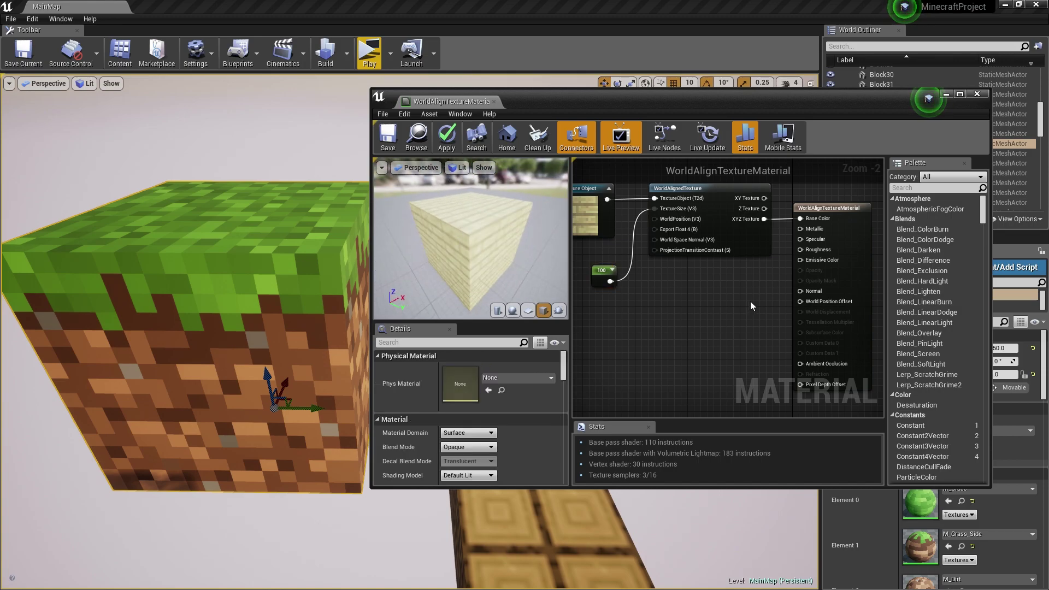
{"action": "left_click", "coordinate": [723, 295]}
{"action": "left_click", "coordinate": [727, 329]}
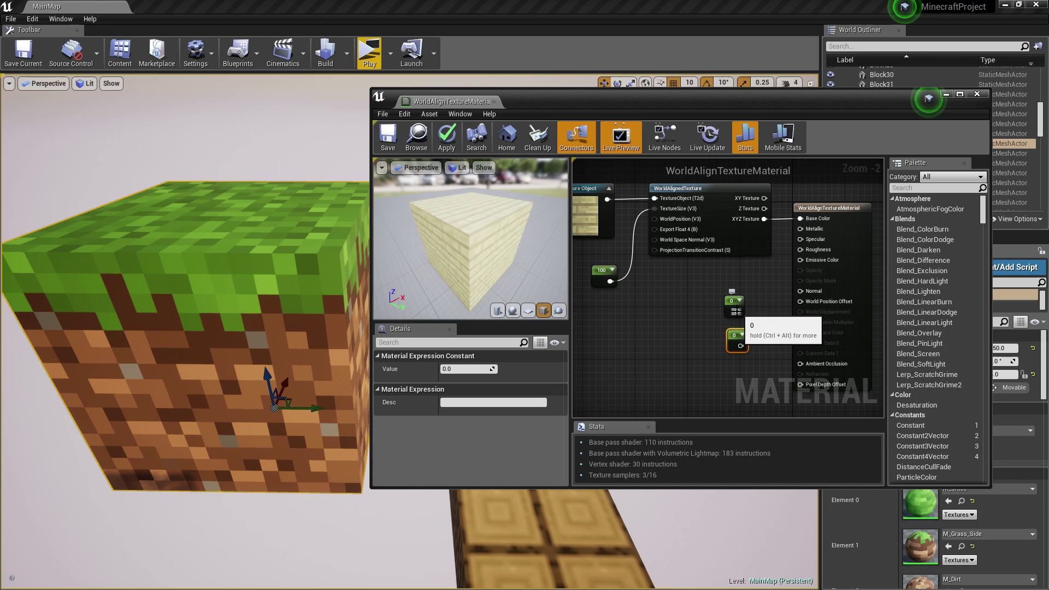
{"action": "left_click_drag", "start_coordinate": [738, 311], "coordinate": [803, 229]}
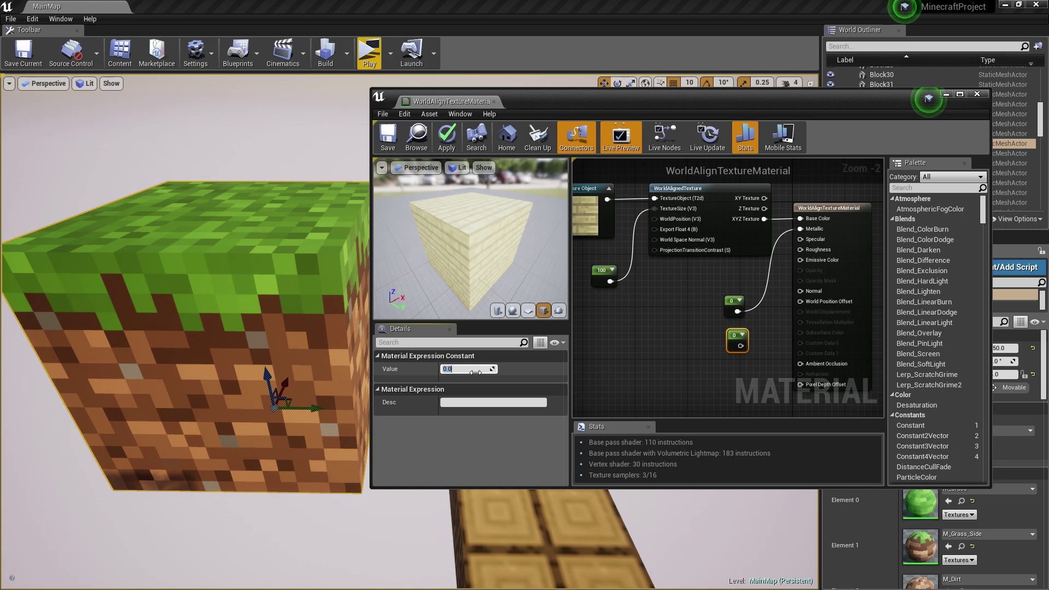
{"action": "key", "text": "Return"}
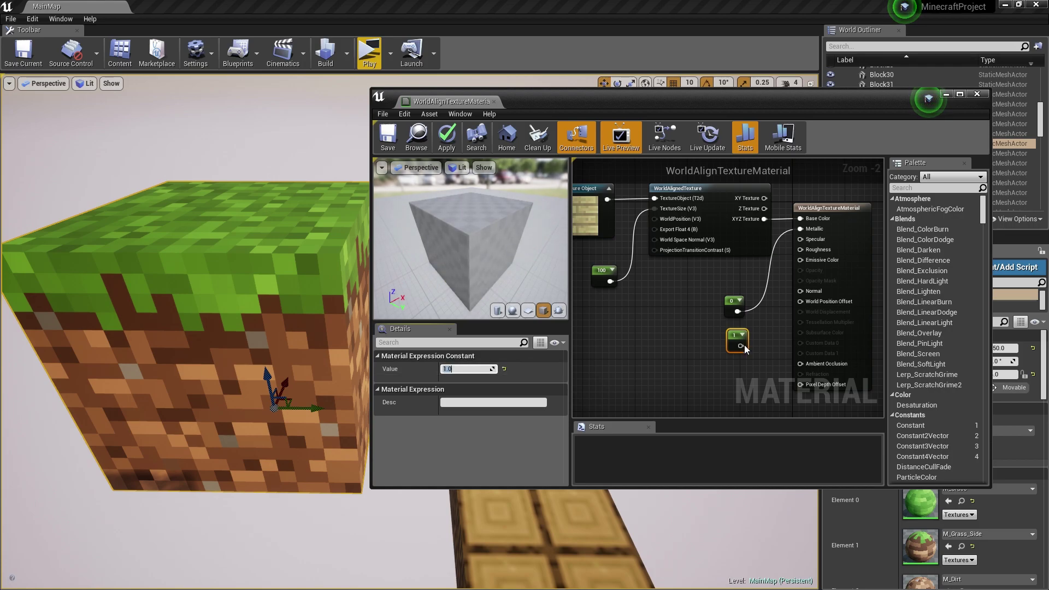
{"action": "left_click_drag", "start_coordinate": [819, 251], "coordinate": [820, 251]}
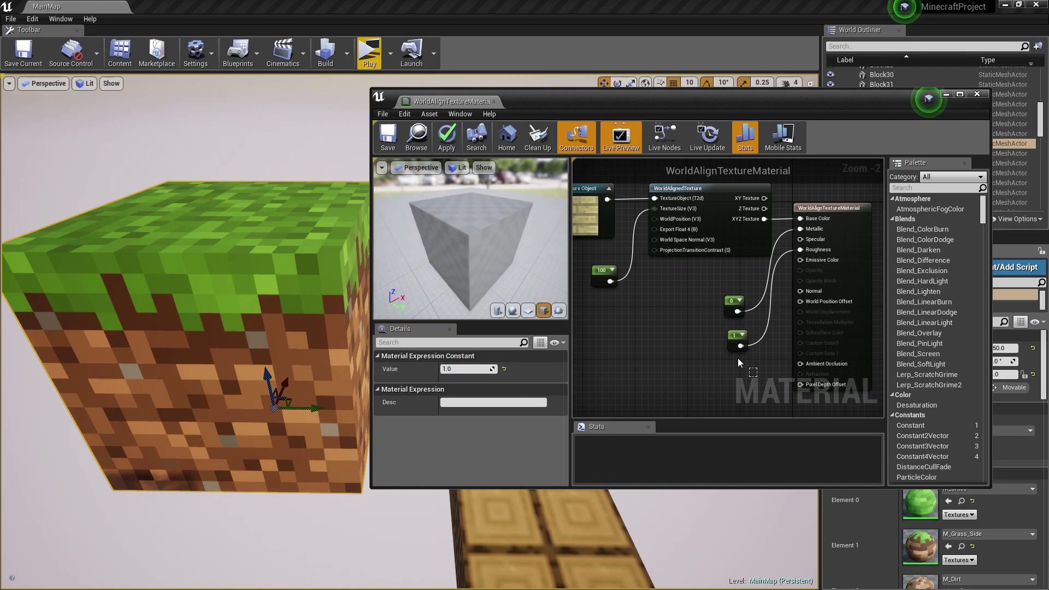
Step: Move the Metallic and Roughness constants slightly up and away from the material node, and apply the material changes
{"action": "left_click_drag", "start_coordinate": [724, 299], "coordinate": [713, 279]}
{"action": "left_click", "coordinate": [674, 313]}
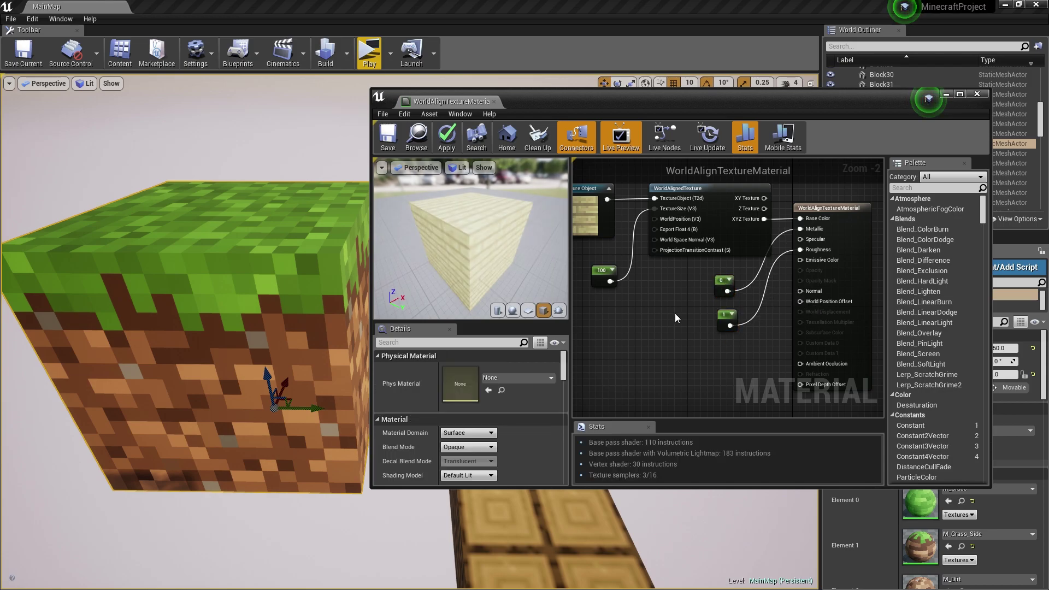
{"action": "scroll", "coordinate": [693, 310], "scroll_direction": "down", "scroll_amount": 1}
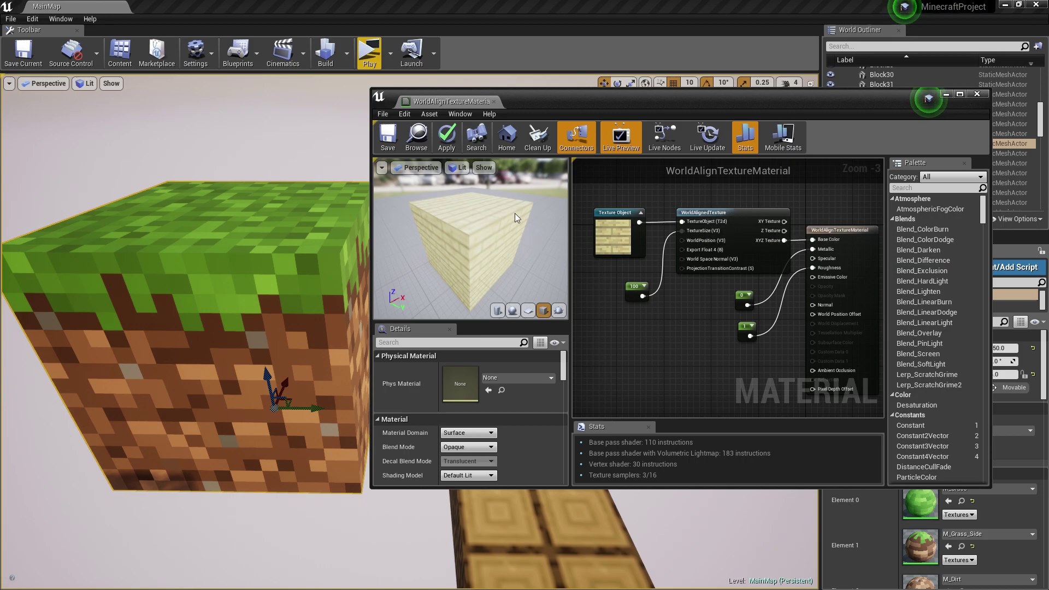
{"action": "left_click", "coordinate": [446, 137]}
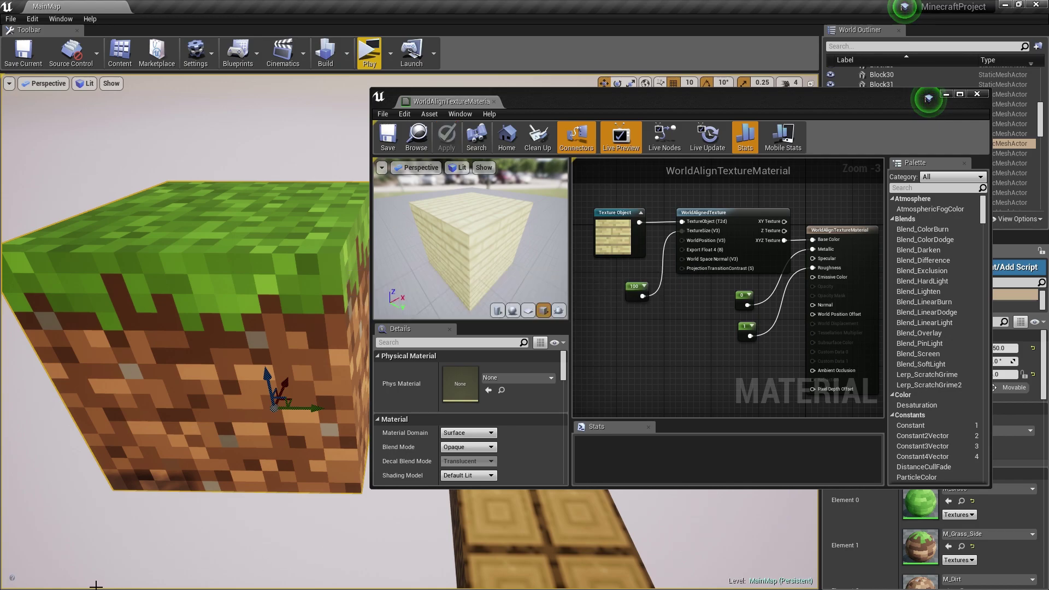
Step: Return to the main level editor, open Content Browser 1 and show the MinecraftProject Materials folder
{"action": "key", "text": "super"}
{"action": "mouse_move", "coordinate": [121, 579]}
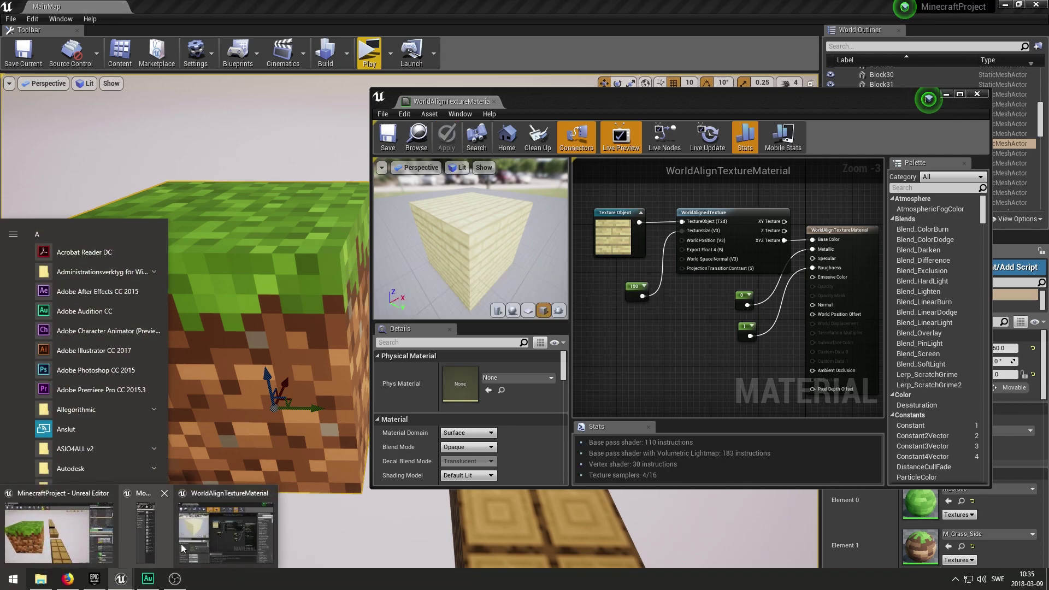
{"action": "mouse_move", "coordinate": [176, 539]}
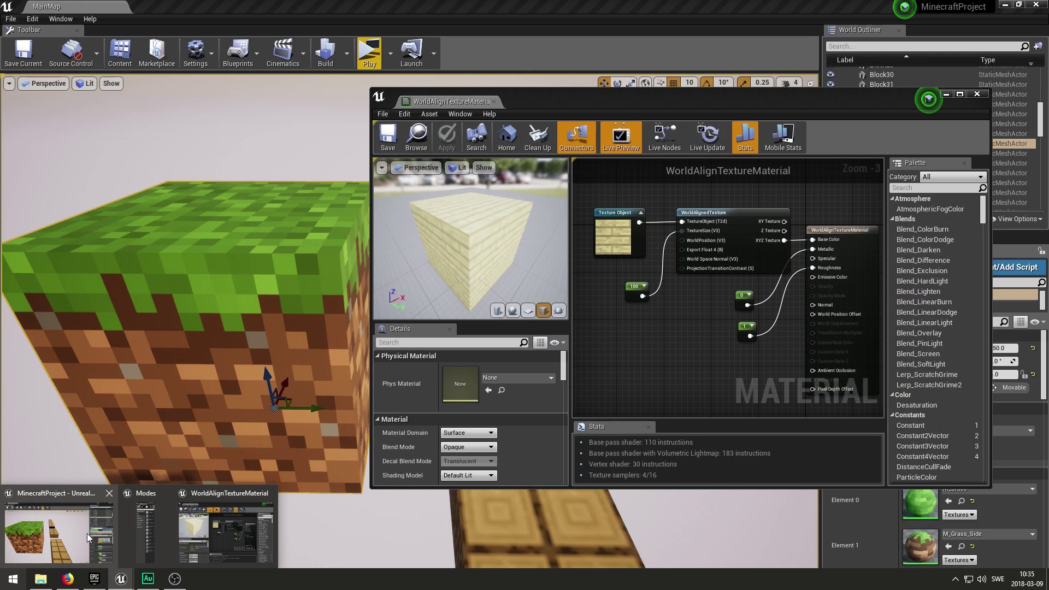
{"action": "left_click", "coordinate": [87, 533]}
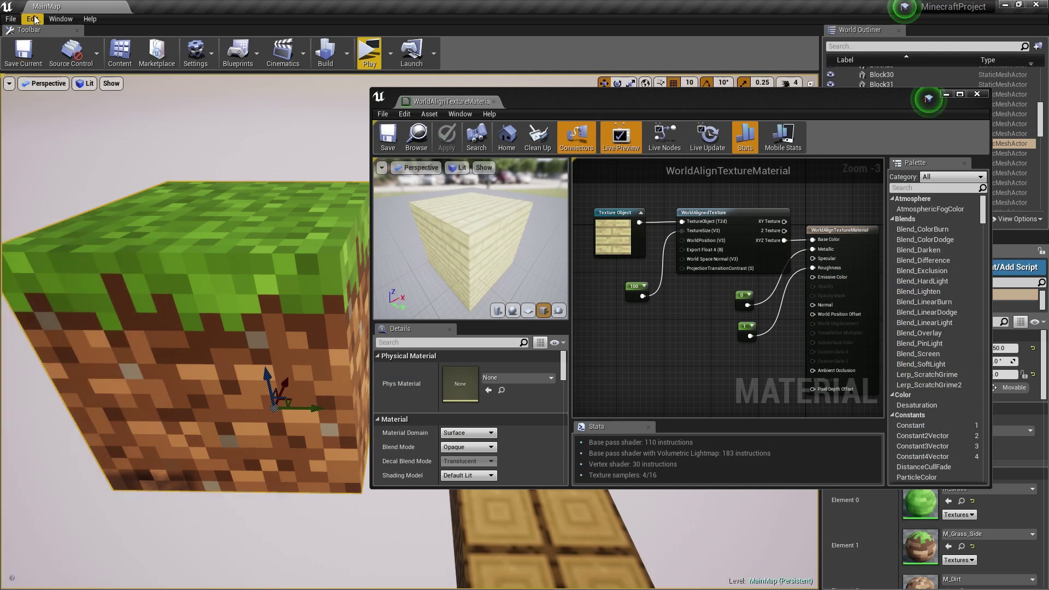
{"action": "left_click", "coordinate": [34, 20]}
{"action": "left_click", "coordinate": [61, 18]}
{"action": "mouse_move", "coordinate": [111, 197]}
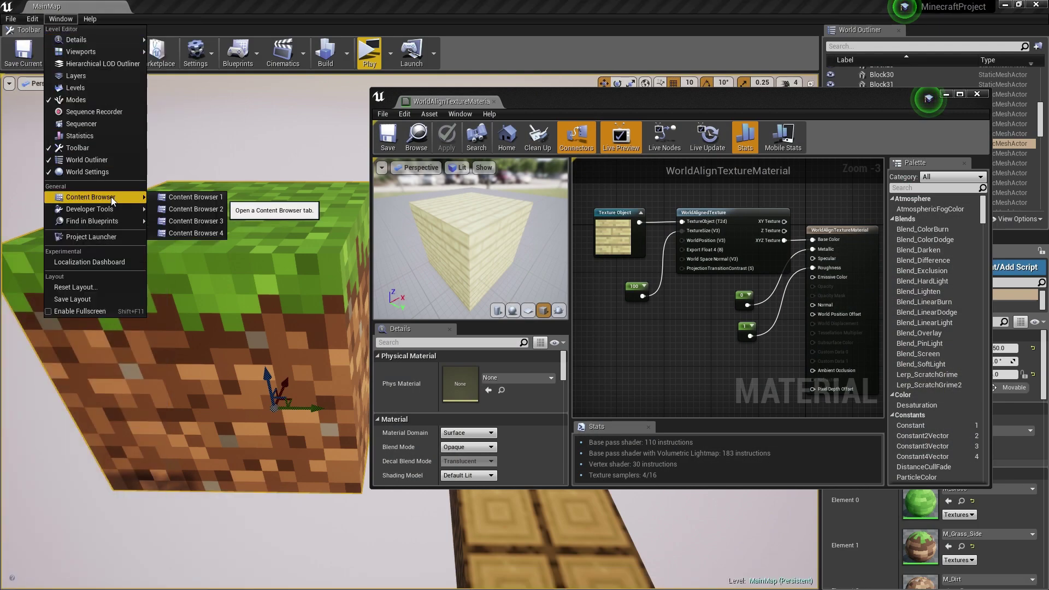
{"action": "left_click", "coordinate": [194, 197]}
{"action": "left_click_drag", "start_coordinate": [388, 121], "coordinate": [651, 129]}
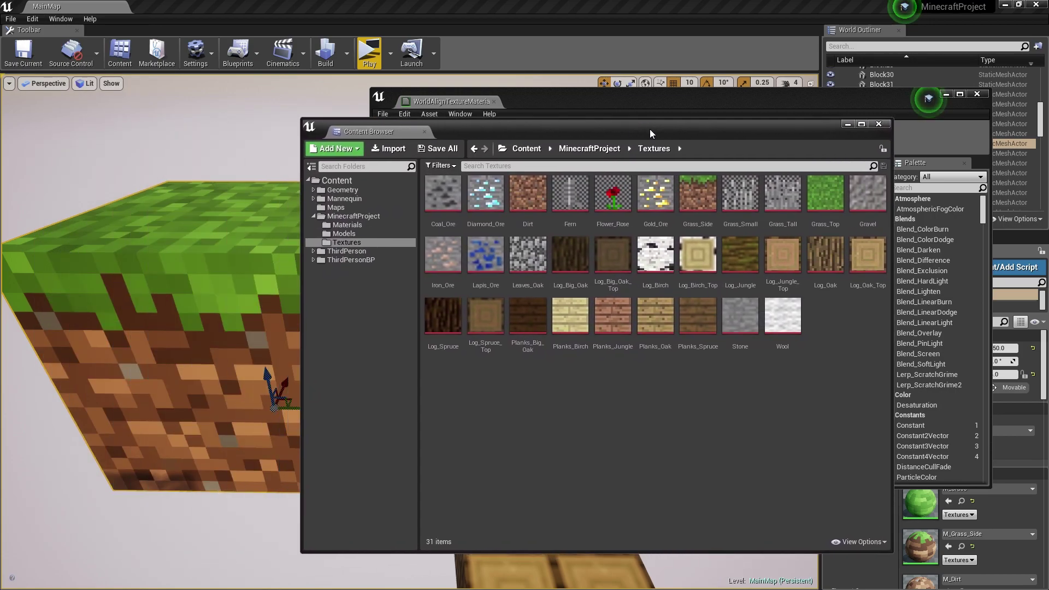
{"action": "left_click", "coordinate": [346, 224]}
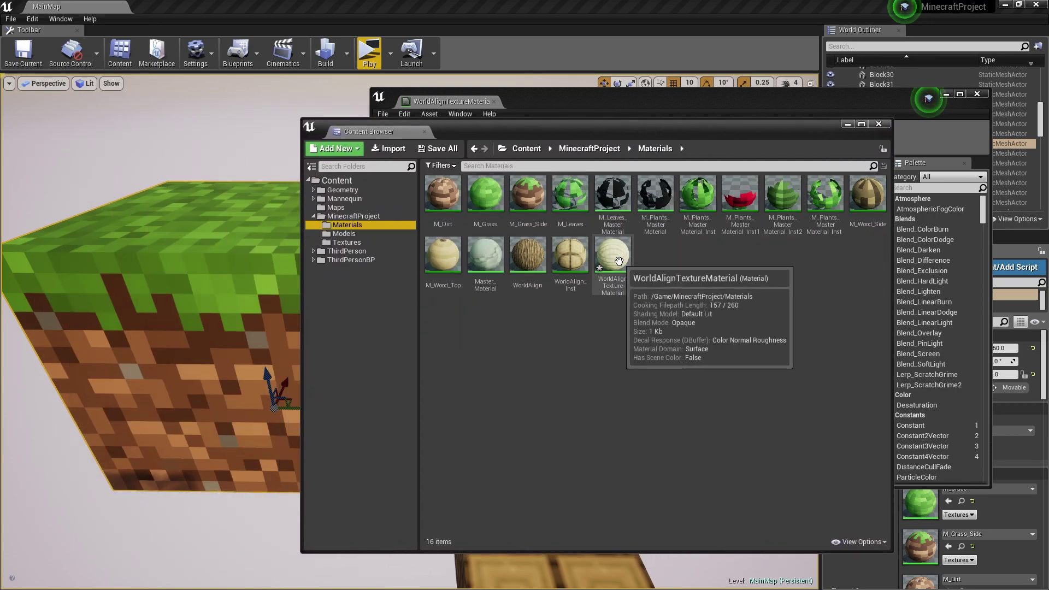
Step: Assign WorldAlignTextureMaterial to the top and sides of the large block and clear the floating windows to inspect it
{"action": "left_click_drag", "start_coordinate": [619, 261], "coordinate": [229, 349]}
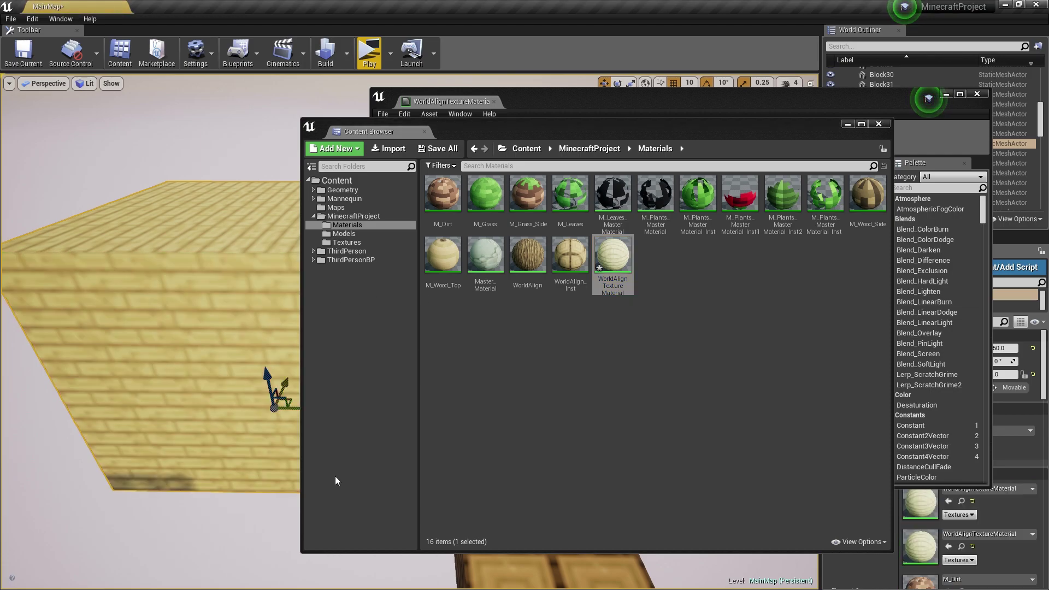
{"action": "left_click", "coordinate": [851, 126]}
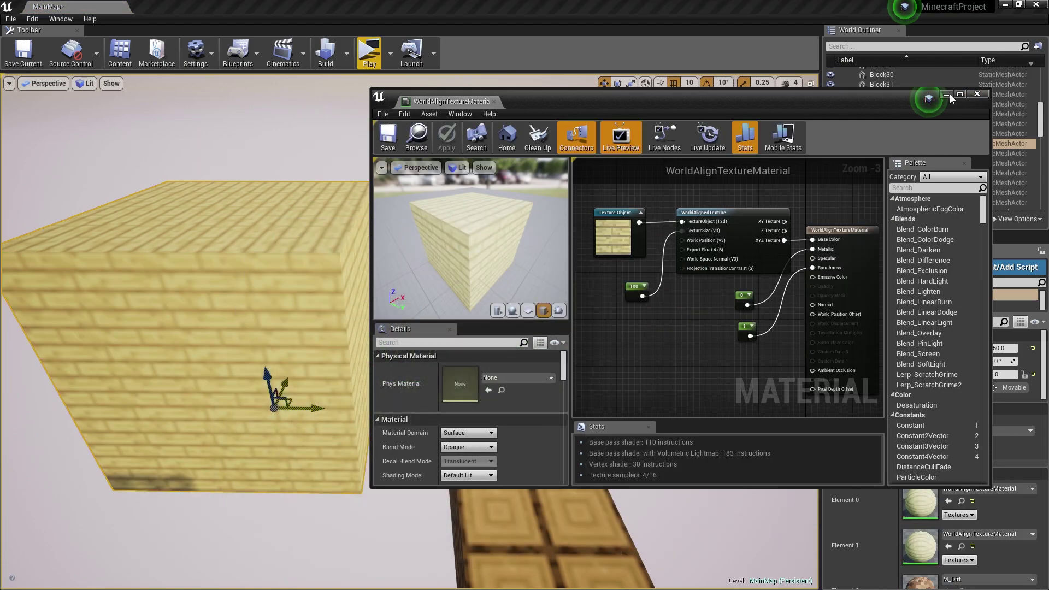
{"action": "left_click", "coordinate": [950, 95]}
{"action": "mouse_move", "coordinate": [389, 318]}
{"action": "right_mouse_down"}
{"action": "mouse_move", "coordinate": [306, 290]}
{"action": "mouse_move", "coordinate": [284, 261]}
{"action": "mouse_move", "coordinate": [235, 258]}
{"action": "mouse_move", "coordinate": [202, 279]}
{"action": "mouse_move", "coordinate": [197, 309]}
{"action": "mouse_move", "coordinate": [389, 316]}
{"action": "right_mouse_up"}
{"action": "left_click_drag", "start_coordinate": [480, 355], "coordinate": [459, 427]}
{"action": "right_click_drag", "start_coordinate": [534, 415], "coordinate": [661, 415]}
{"action": "right_click_drag", "start_coordinate": [339, 360], "coordinate": [290, 353]}
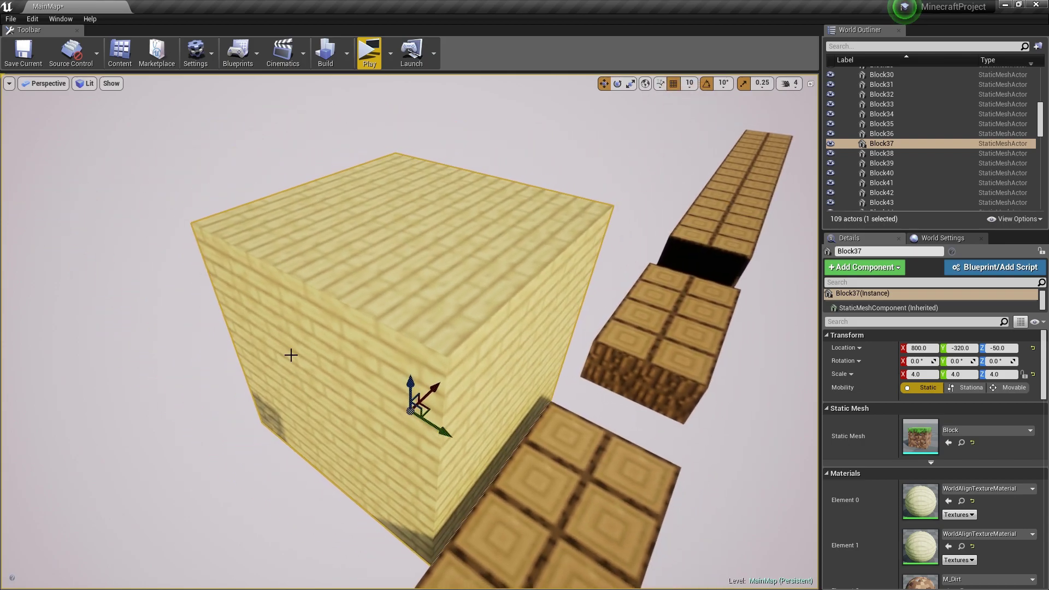
Step: Bring back the WorldAlignTextureMaterial editor, open the WorldAlignedTexture function for editing and maximize the window
{"action": "key", "text": "super"}
{"action": "mouse_move", "coordinate": [122, 580]}
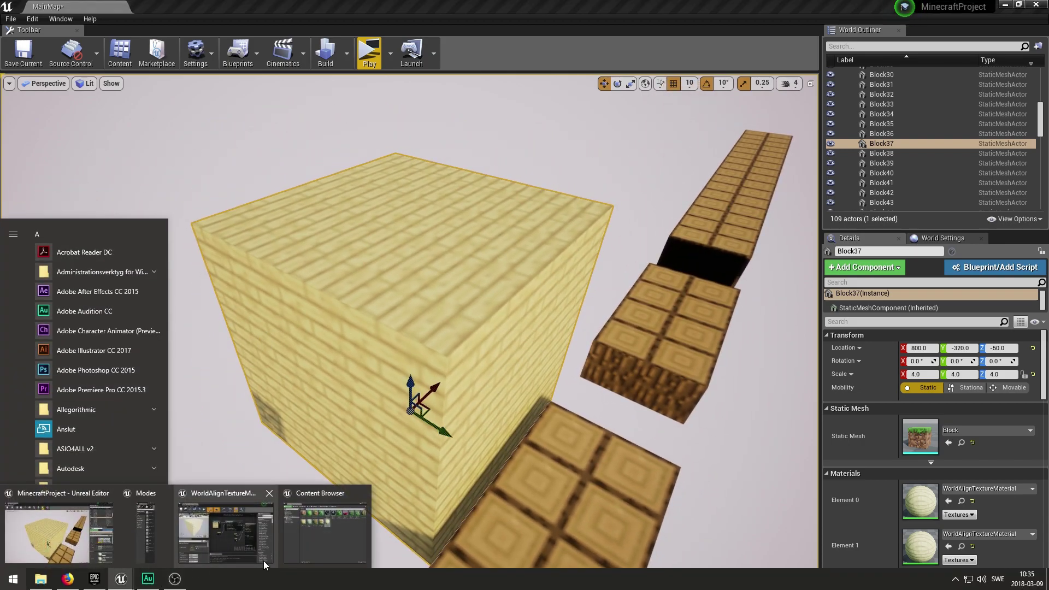
{"action": "left_click", "coordinate": [259, 533]}
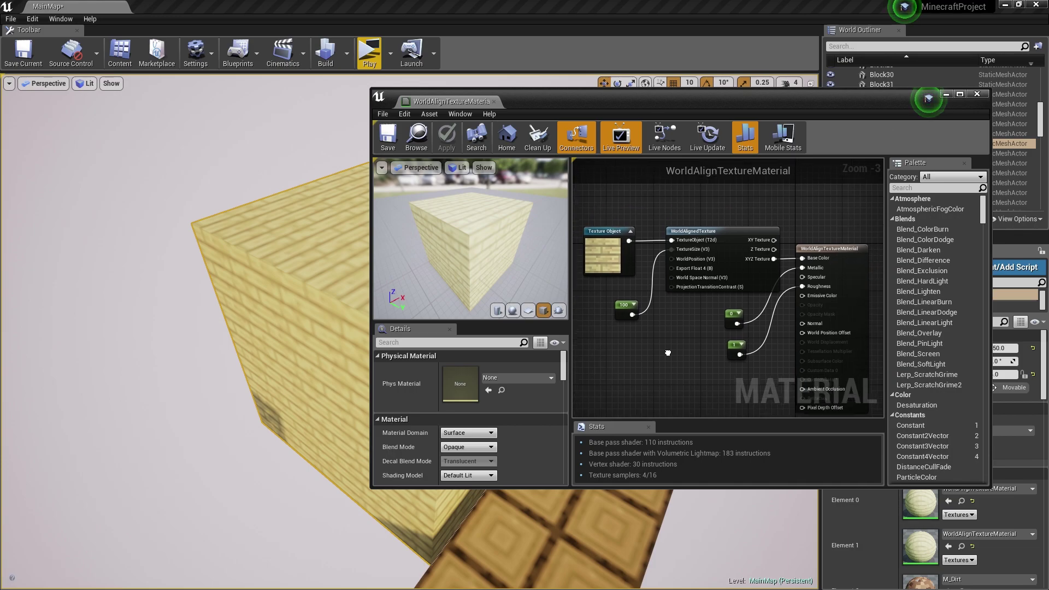
{"action": "double_click", "coordinate": [719, 239]}
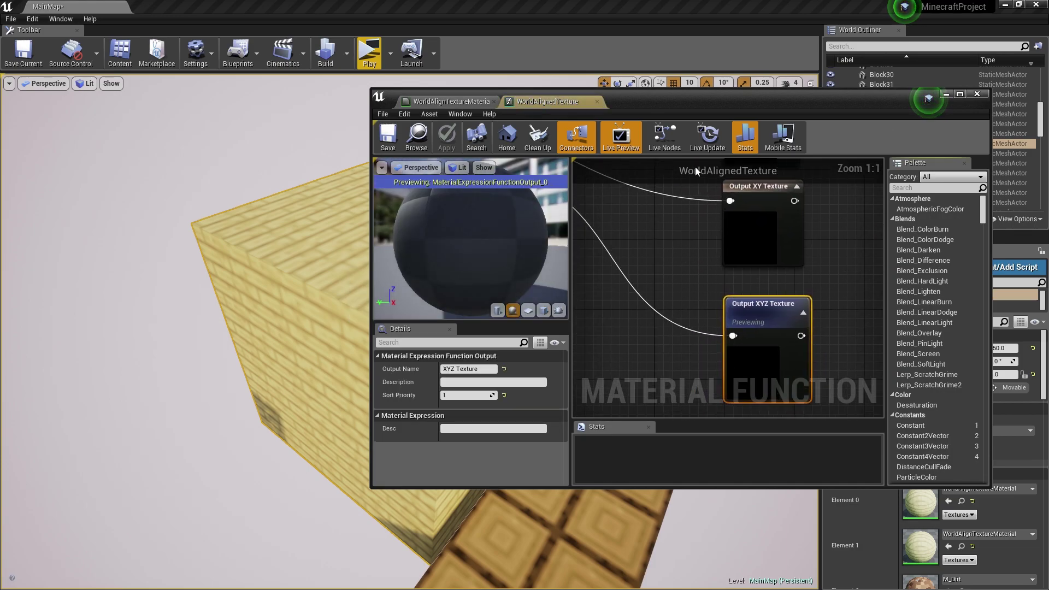
{"action": "double_click", "coordinate": [683, 99]}
Step: In the WorldAlignedTexture function, set the uppermost Texture Sample node's Sampler Source to From texture asset
{"action": "right_click_drag", "start_coordinate": [389, 213], "coordinate": [660, 293]}
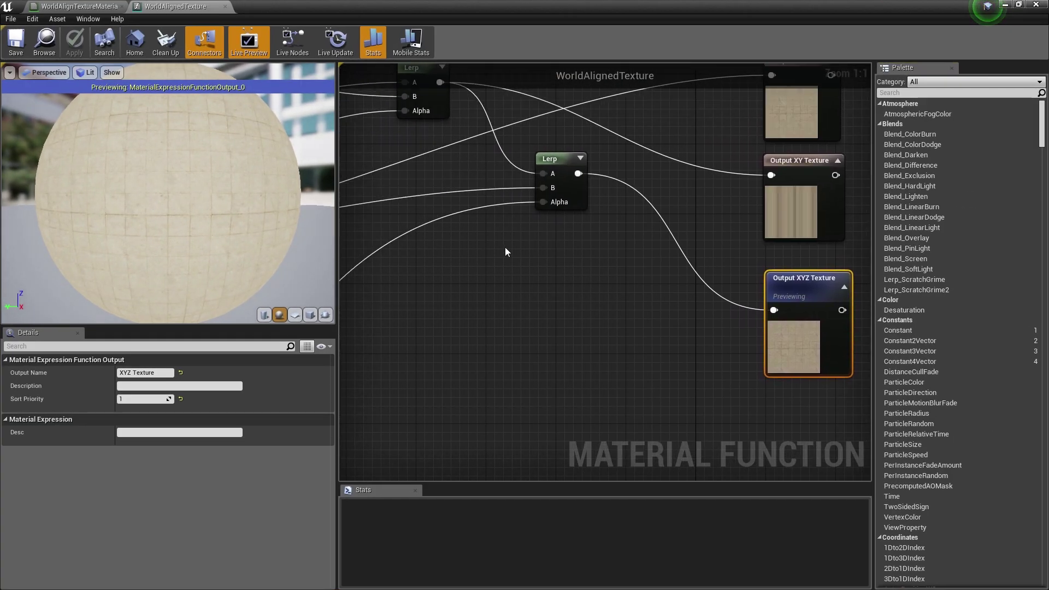
{"action": "right_click_drag", "start_coordinate": [506, 250], "coordinate": [816, 283]}
{"action": "scroll", "coordinate": [675, 312], "scroll_direction": "down", "scroll_amount": 3}
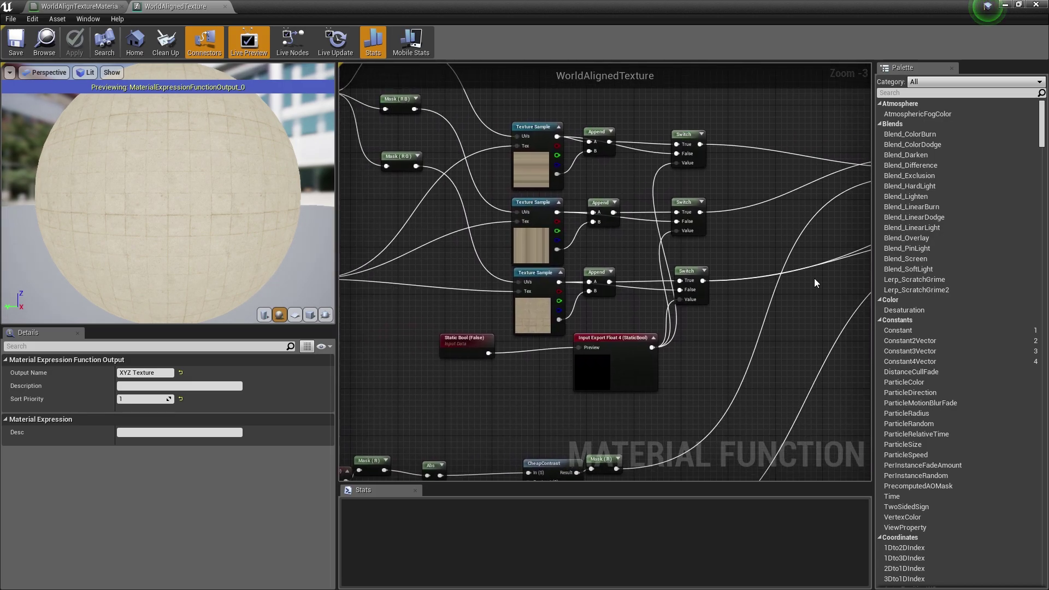
{"action": "scroll", "coordinate": [581, 254], "scroll_direction": "down", "scroll_amount": 5}
{"action": "left_click", "coordinate": [667, 320]}
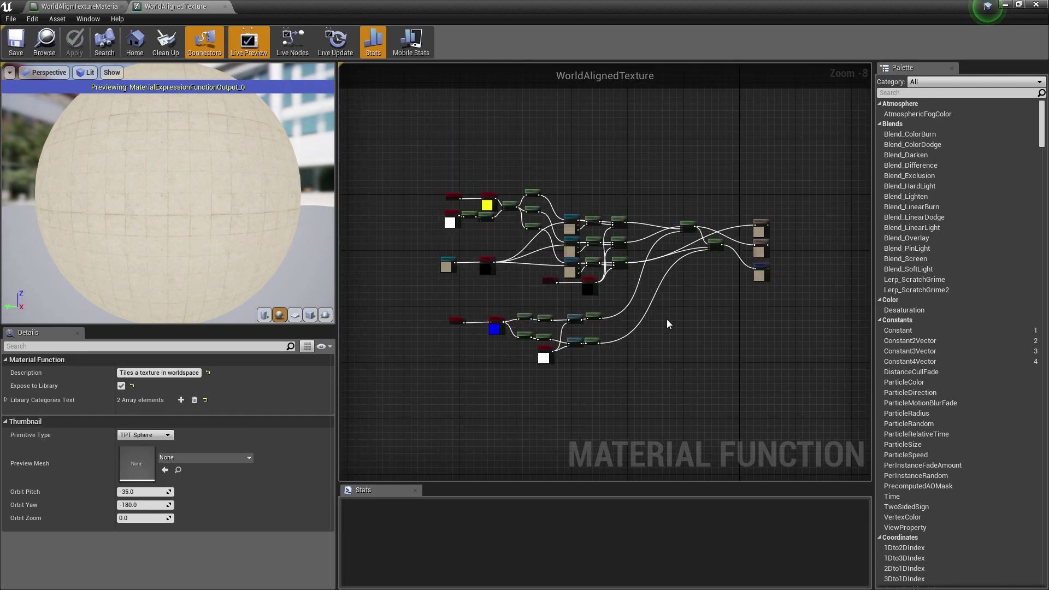
{"action": "scroll", "coordinate": [612, 250], "scroll_direction": "up", "scroll_amount": 7}
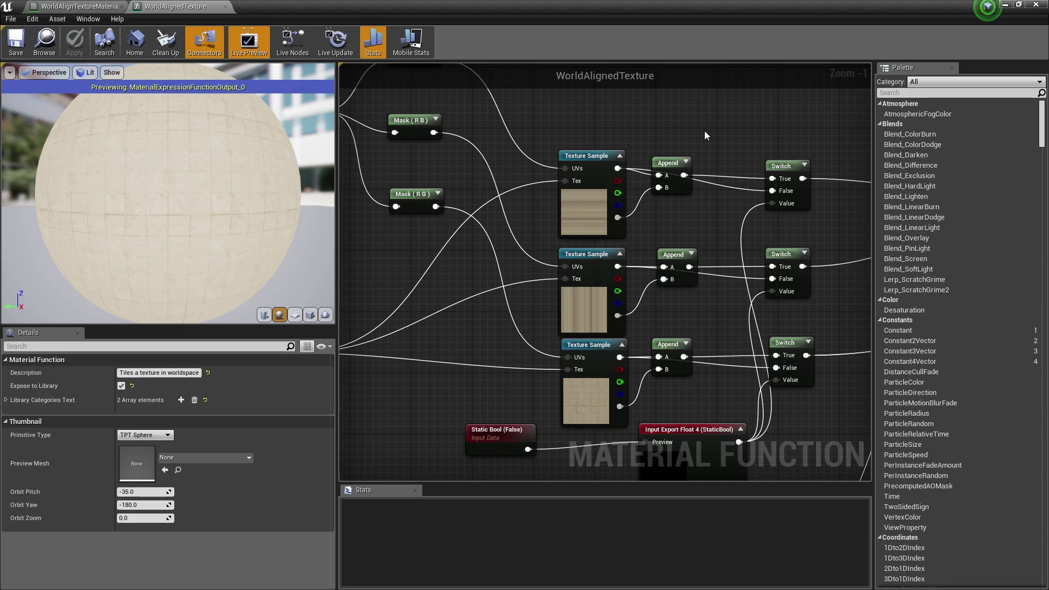
{"action": "left_click", "coordinate": [594, 207]}
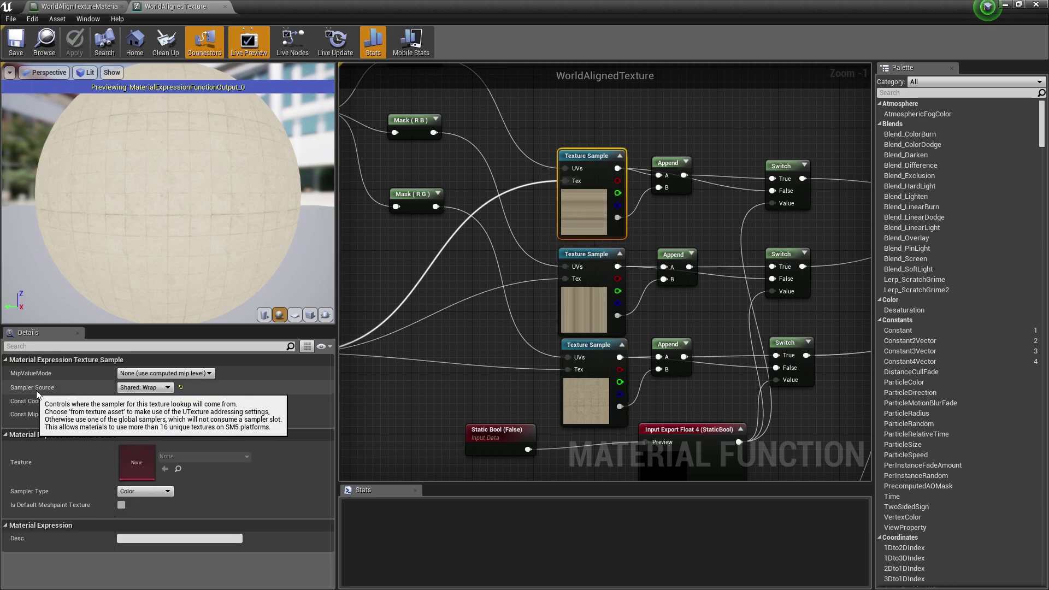
{"action": "left_click", "coordinate": [149, 388]}
{"action": "left_click", "coordinate": [146, 403]}
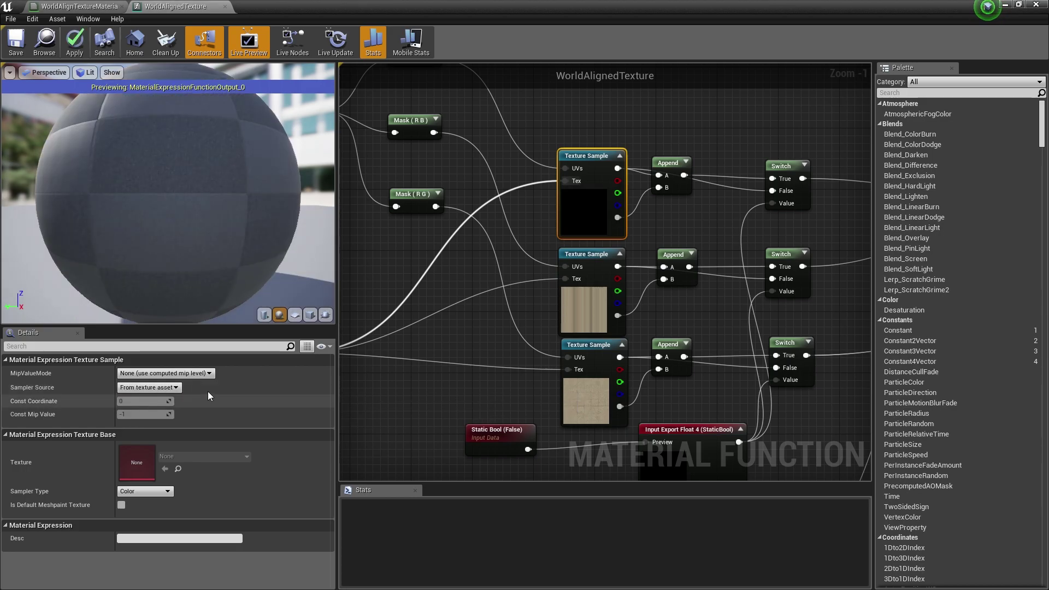
Step: Set the Sampler Source of the middle and lowest Texture Sample nodes to From texture asset
{"action": "left_click", "coordinate": [582, 298]}
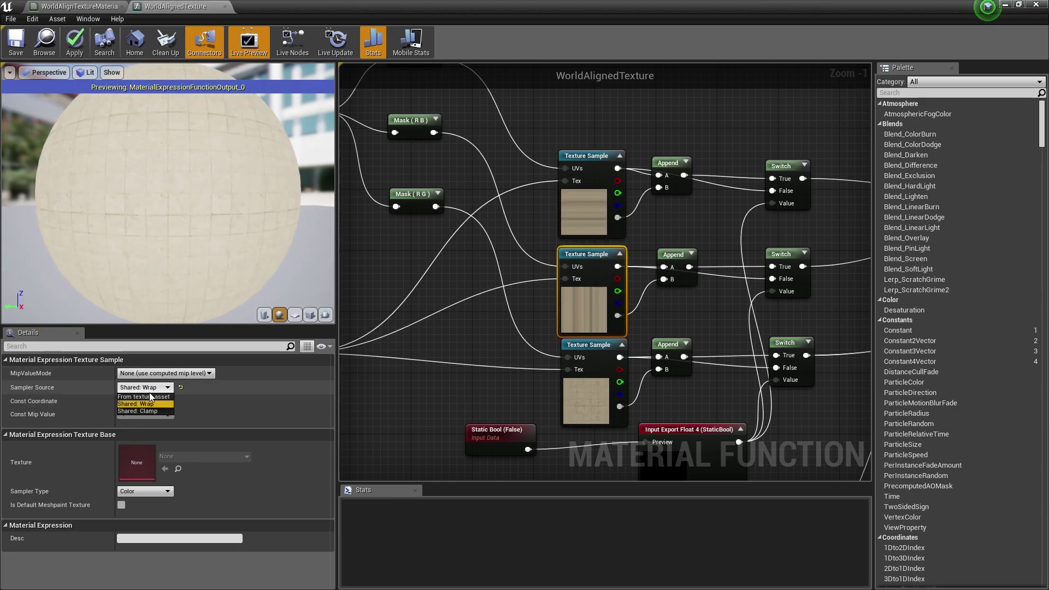
{"action": "left_click", "coordinate": [587, 401]}
{"action": "left_click", "coordinate": [133, 388]}
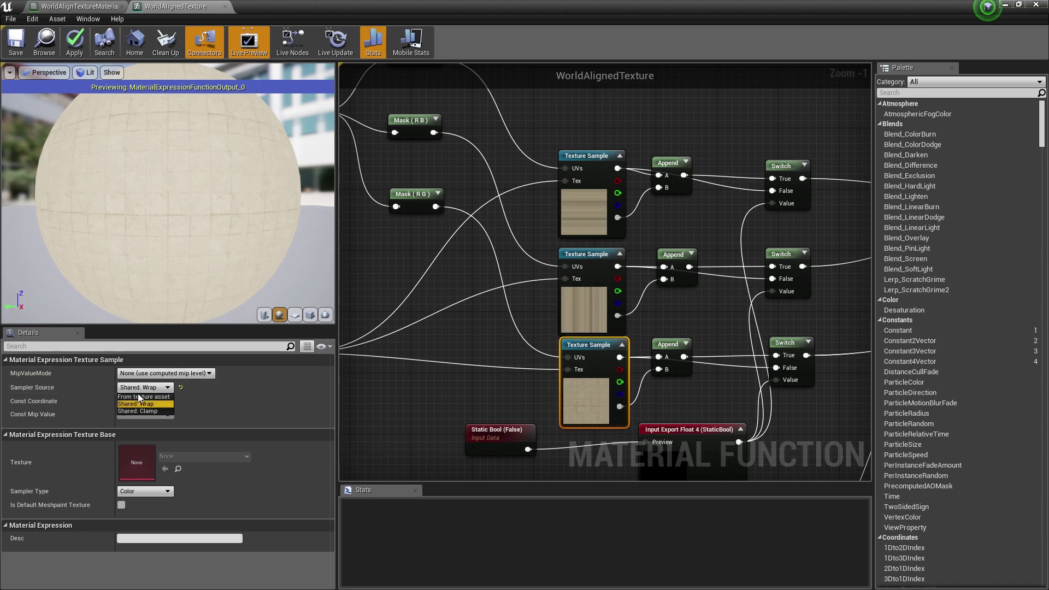
{"action": "left_click", "coordinate": [136, 396]}
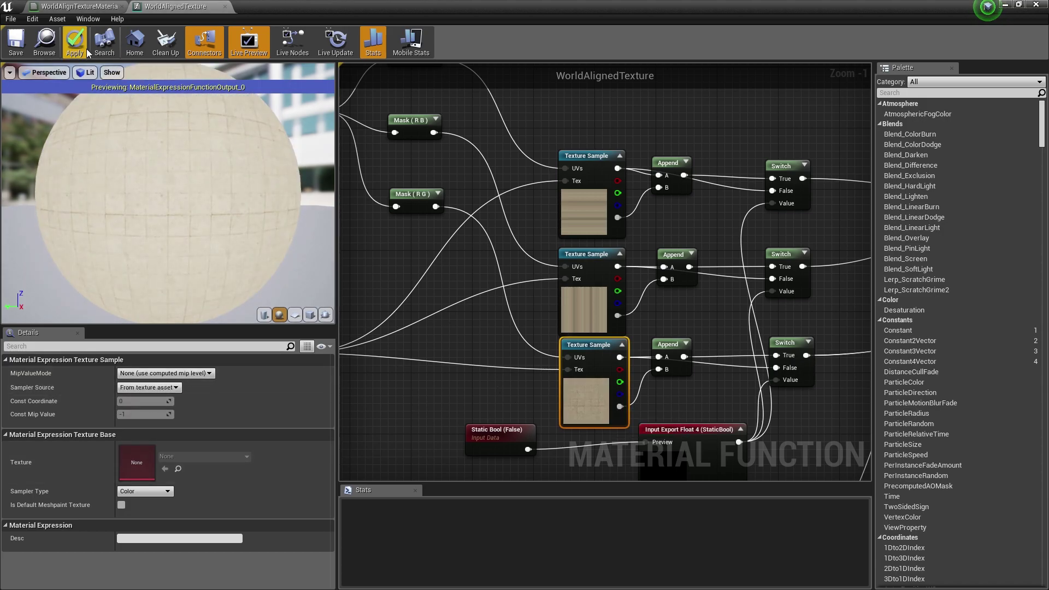
Step: Apply the WorldAlignedTexture function changes, close the function and check the cube preview of WorldAlignTextureMaterial
{"action": "left_click", "coordinate": [82, 45]}
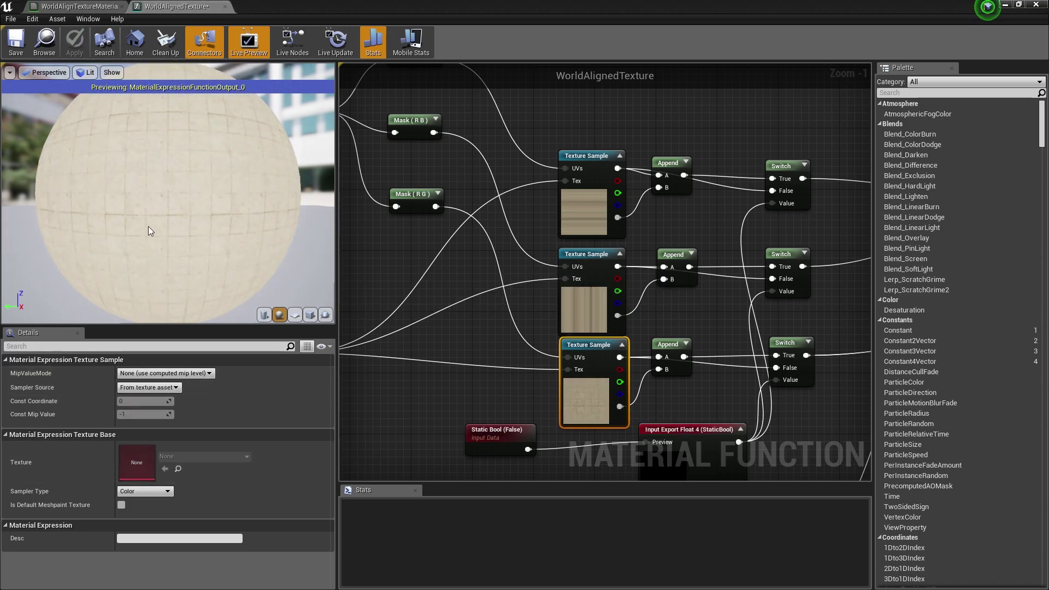
{"action": "left_click", "coordinate": [225, 7]}
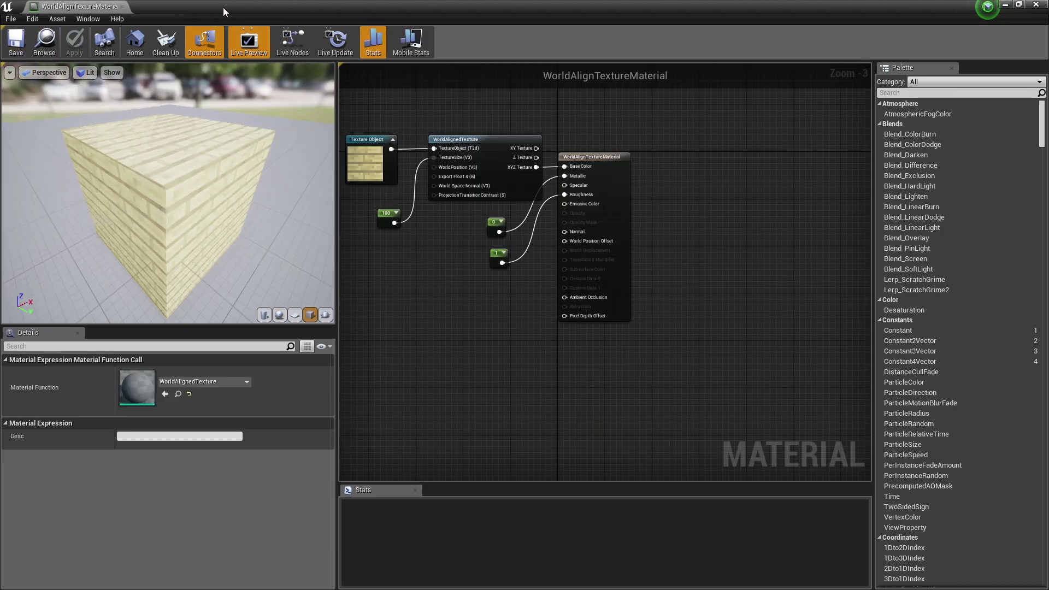
{"action": "mouse_move", "coordinate": [167, 194]}
{"action": "left_mouse_down"}
{"action": "mouse_move", "coordinate": [219, 186]}
{"action": "mouse_move", "coordinate": [241, 136]}
{"action": "mouse_move", "coordinate": [262, 123]}
{"action": "mouse_move", "coordinate": [164, 204]}
{"action": "left_mouse_up"}
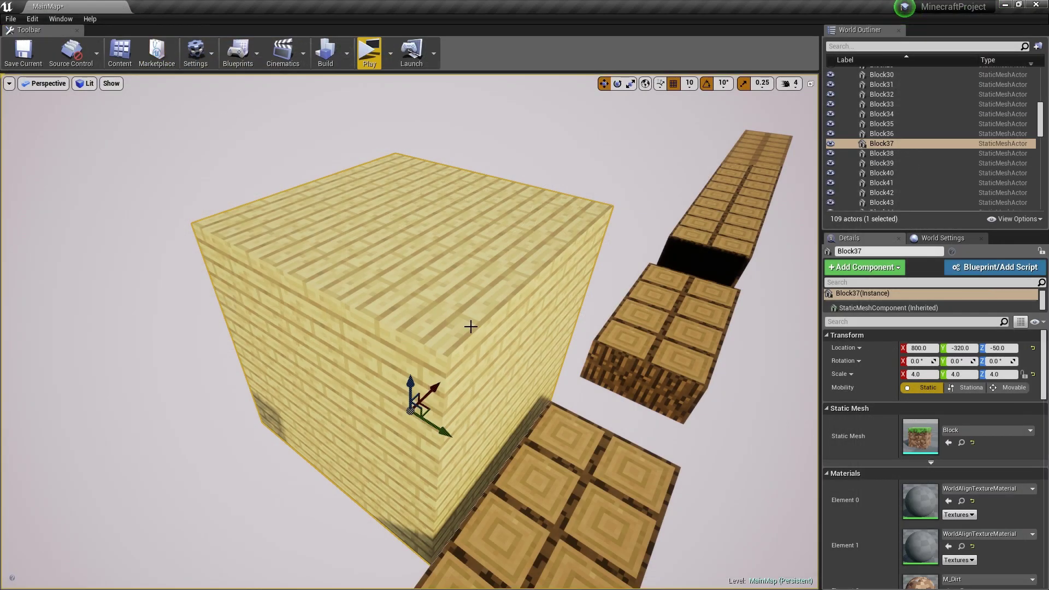
Step: Move the large plank block beneath the log path, to location X 800, Y -300, Z -350
{"action": "right_click_drag", "start_coordinate": [468, 325], "coordinate": [468, 424]}
{"action": "left_click_drag", "start_coordinate": [412, 443], "coordinate": [433, 557]}
{"action": "right_click_drag", "start_coordinate": [452, 537], "coordinate": [508, 541]}
{"action": "mouse_move", "coordinate": [358, 418]}
{"action": "left_mouse_down"}
{"action": "mouse_move", "coordinate": [355, 406]}
{"action": "mouse_move", "coordinate": [401, 430]}
{"action": "mouse_move", "coordinate": [362, 402]}
{"action": "left_mouse_up"}
{"action": "right_click_drag", "start_coordinate": [453, 359], "coordinate": [328, 344]}
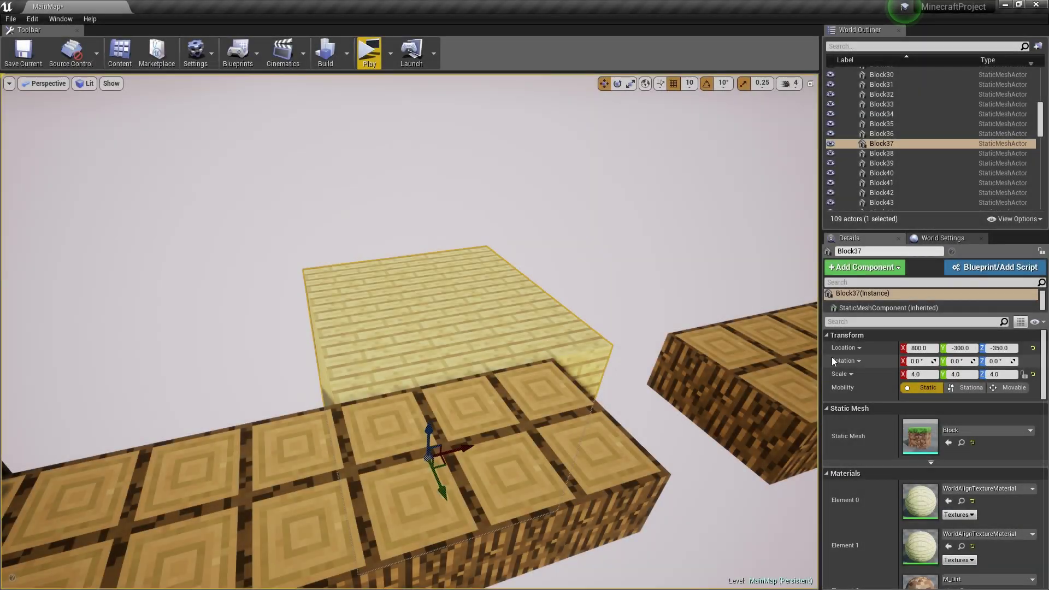
Step: Open WorldAlignTextureMaterial from the block's Element 0 slot and open its WorldAlignedTexture function for editing
{"action": "double_click", "coordinate": [923, 494]}
{"action": "right_click_drag", "start_coordinate": [423, 122], "coordinate": [572, 209]}
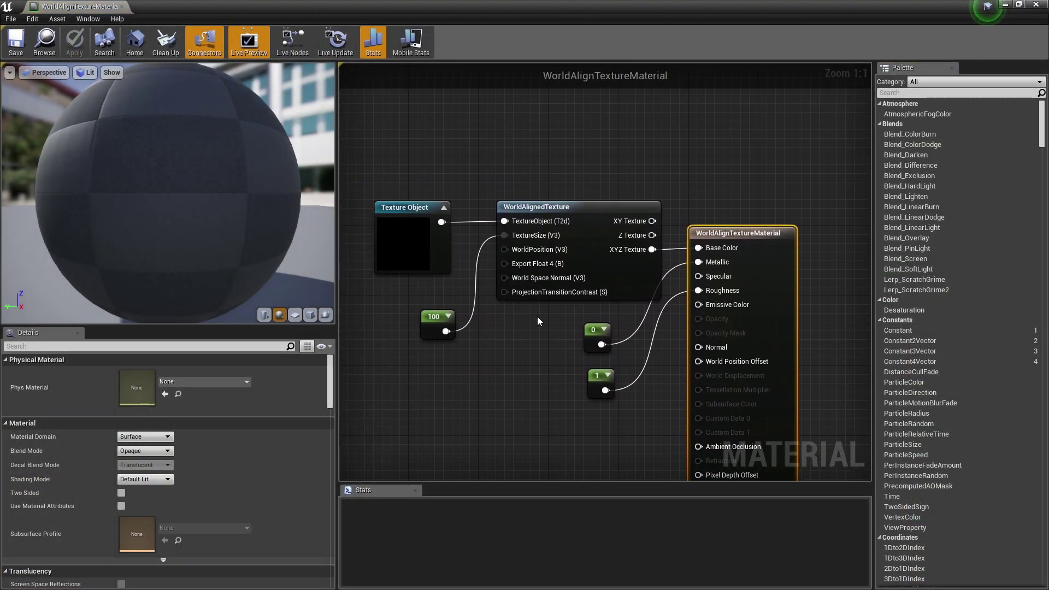
{"action": "double_click", "coordinate": [572, 208]}
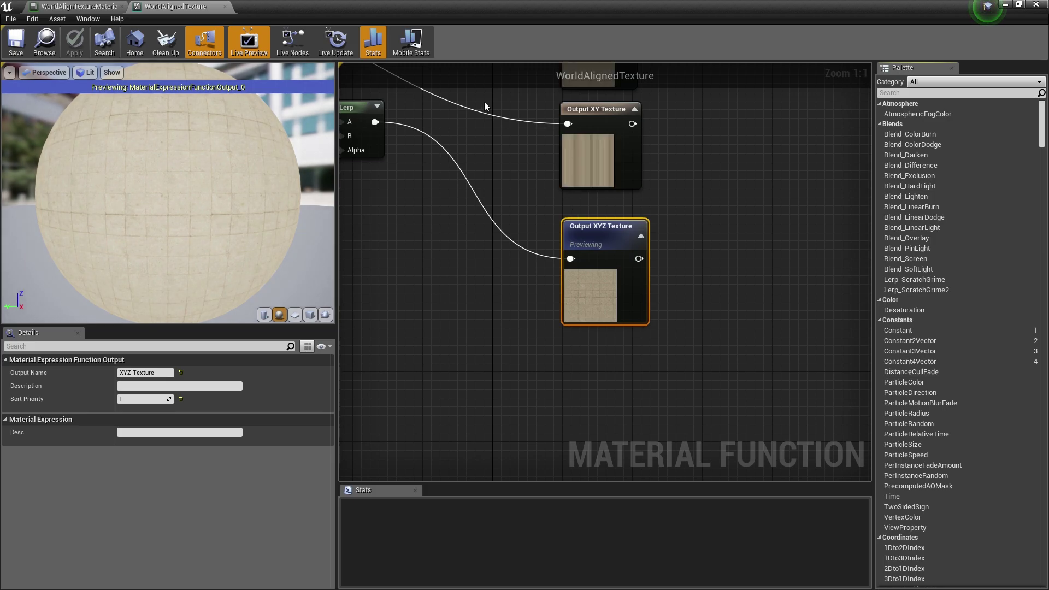
Step: Inspect the Sampler Source setting of the uppermost Texture Sample node in the WorldAlignedTexture function
{"action": "right_click_drag", "start_coordinate": [393, 113], "coordinate": [622, 231]}
{"action": "scroll", "coordinate": [621, 231], "scroll_direction": "down", "scroll_amount": 2}
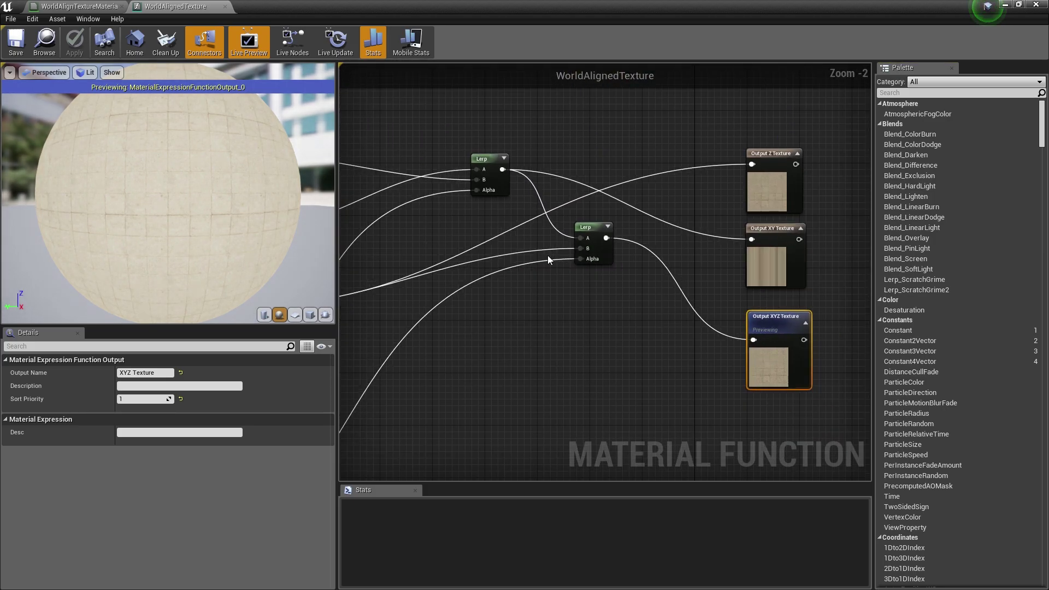
{"action": "right_click_drag", "start_coordinate": [547, 255], "coordinate": [813, 245]}
{"action": "right_click_drag", "start_coordinate": [475, 242], "coordinate": [654, 271]}
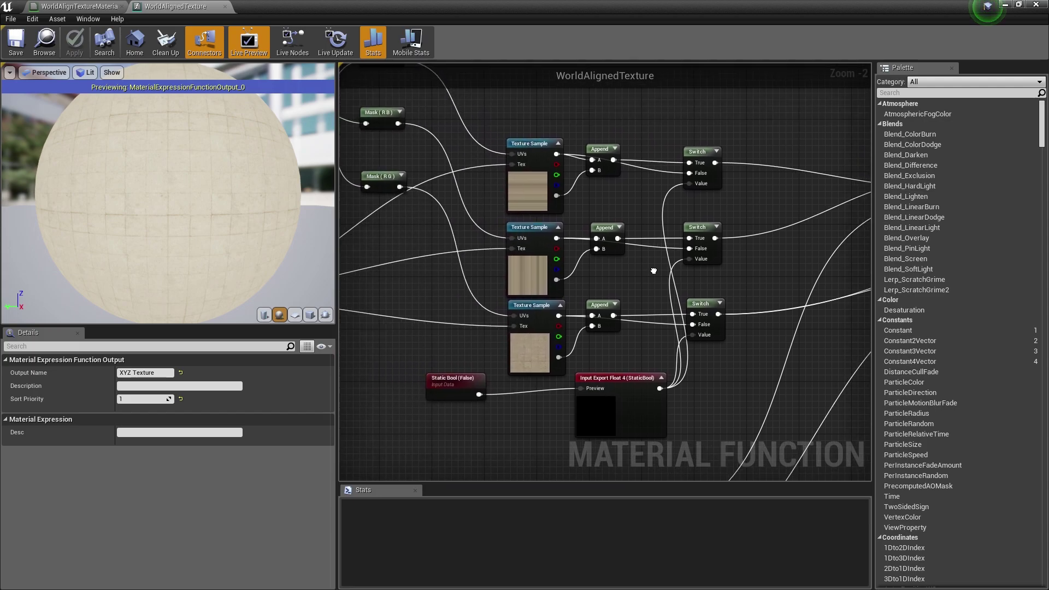
{"action": "left_click", "coordinate": [532, 196]}
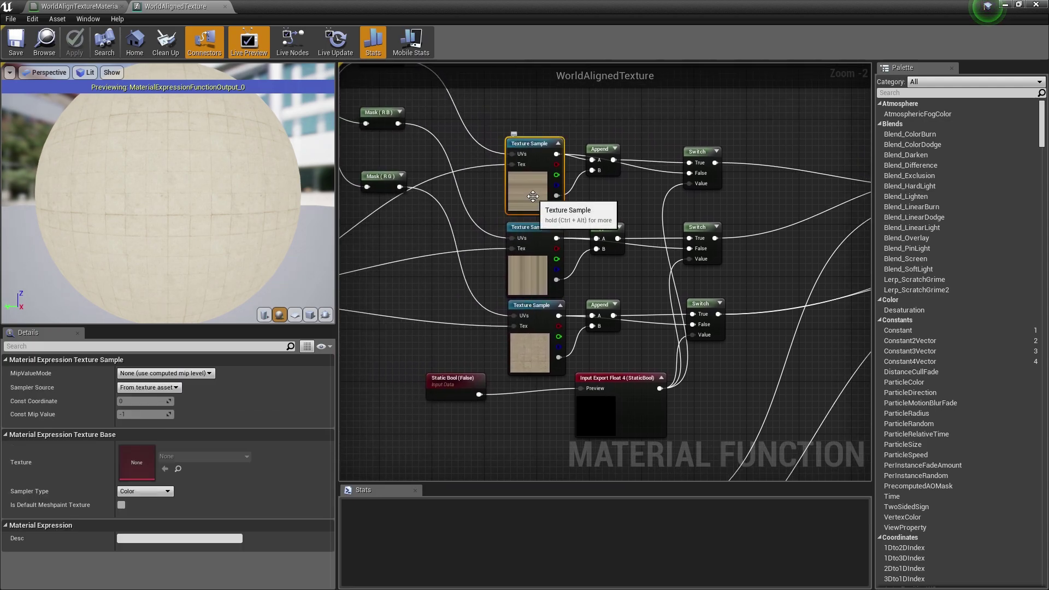
{"action": "mouse_move", "coordinate": [39, 391]}
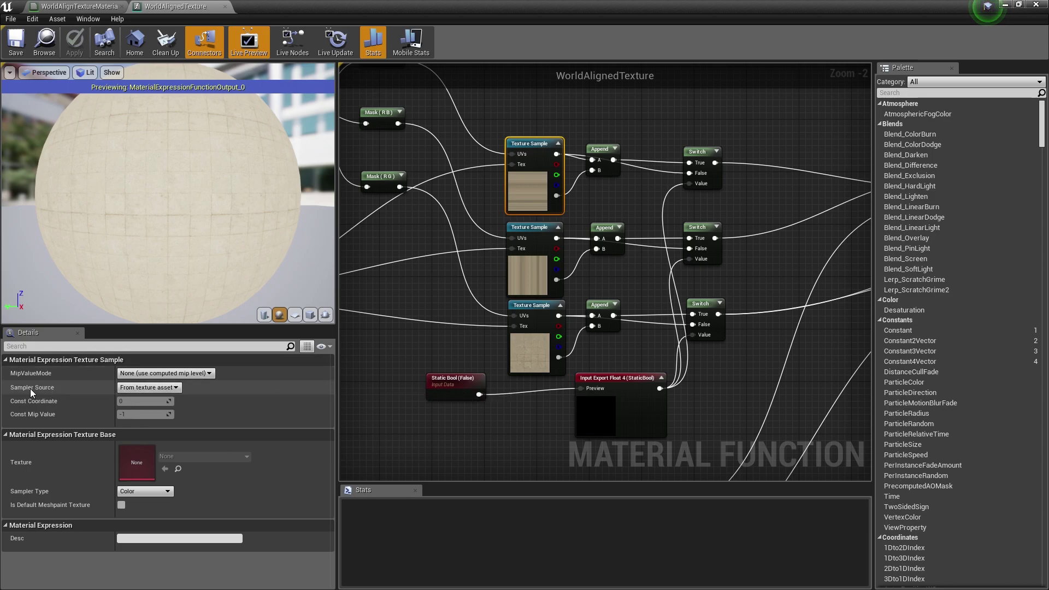
{"action": "left_click", "coordinate": [137, 388]}
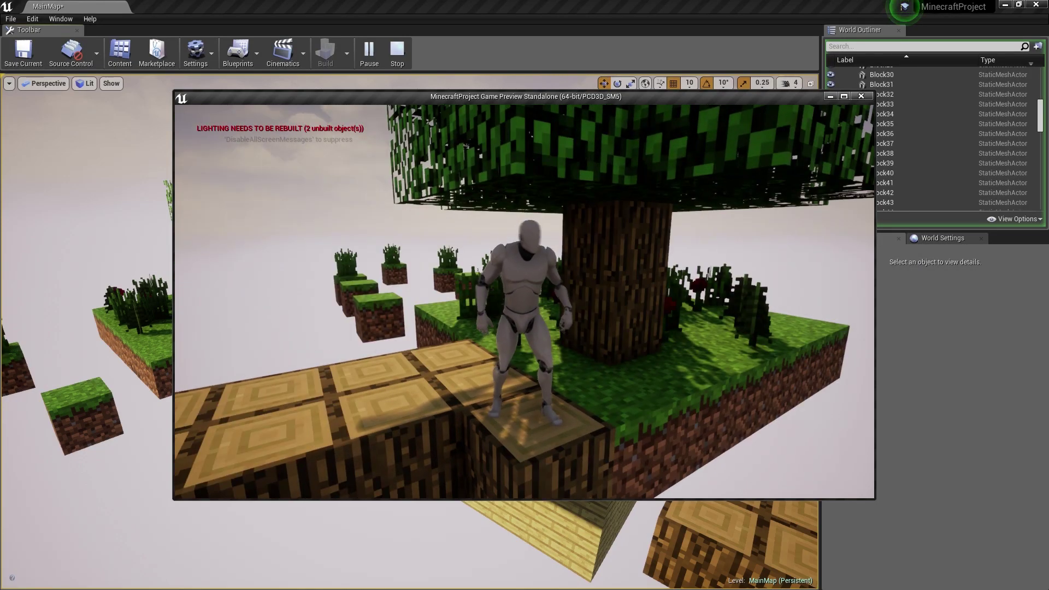
Step: Run the character across the tree island and along the log path in the standalone game preview to inspect the block textures
{"action": "key", "text": "w"}
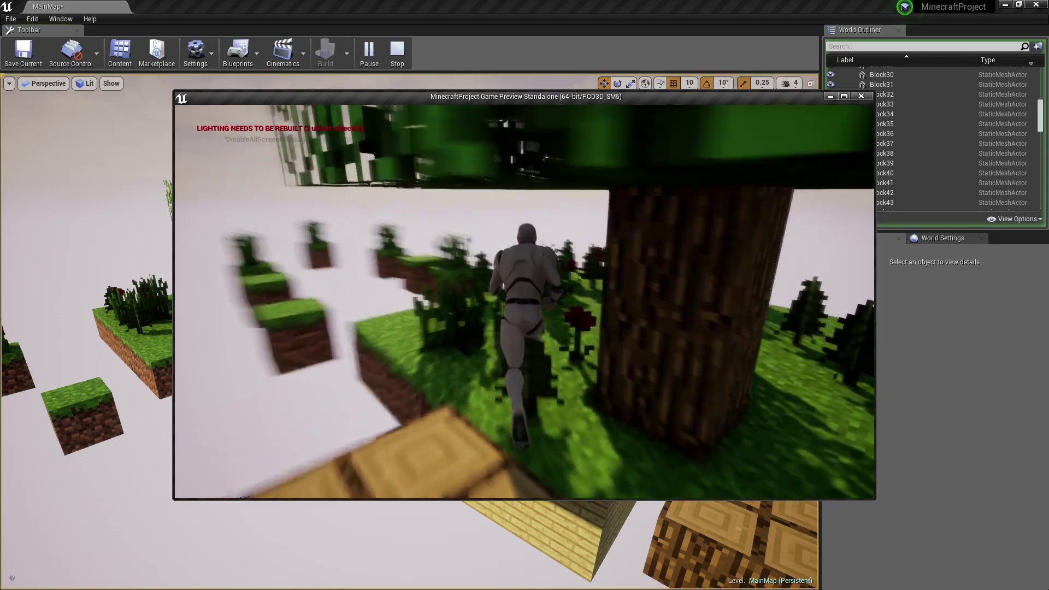
{"action": "key", "text": "s"}
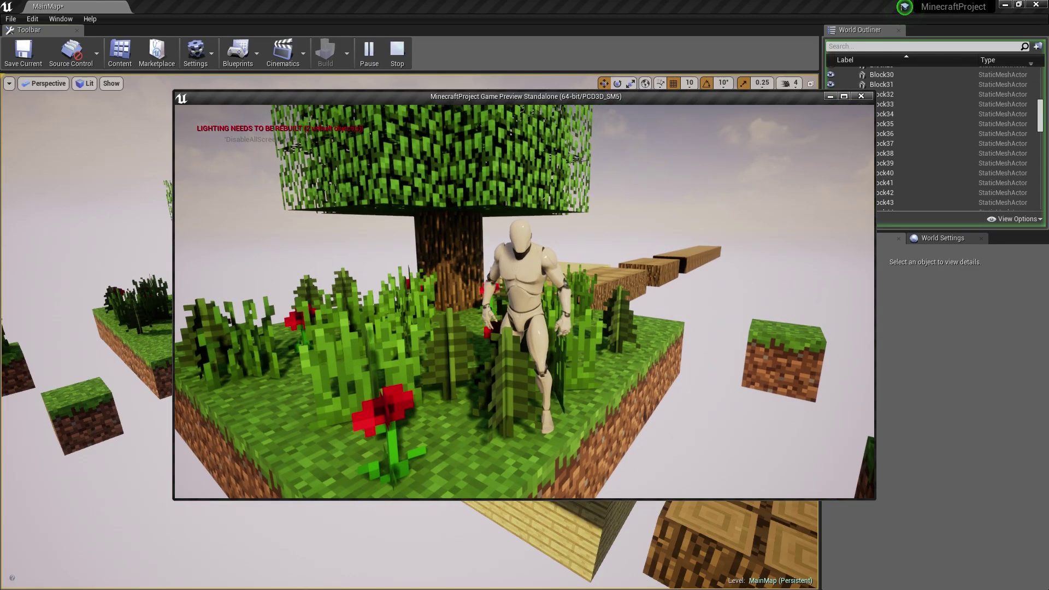
{"action": "key", "text": "w"}
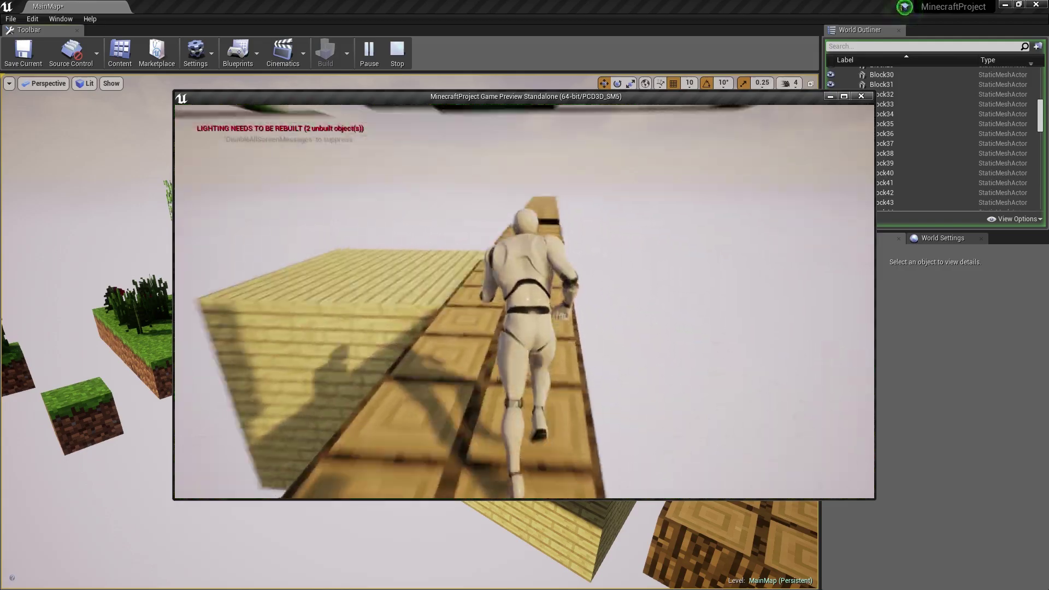